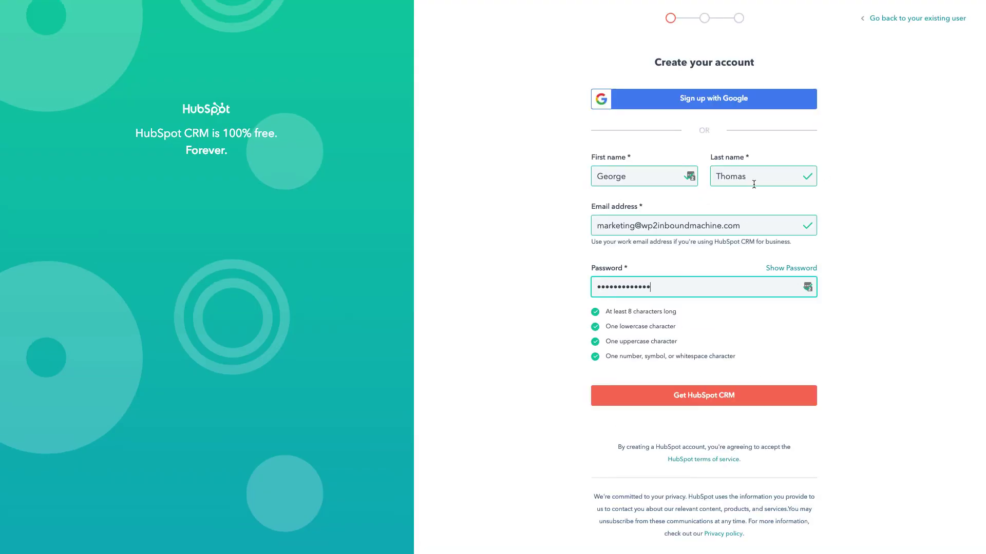
Step: Submit the account and company details, and set the company size to 1 and the field of work to Marketing
{"action": "left_click", "coordinate": [700, 395]}
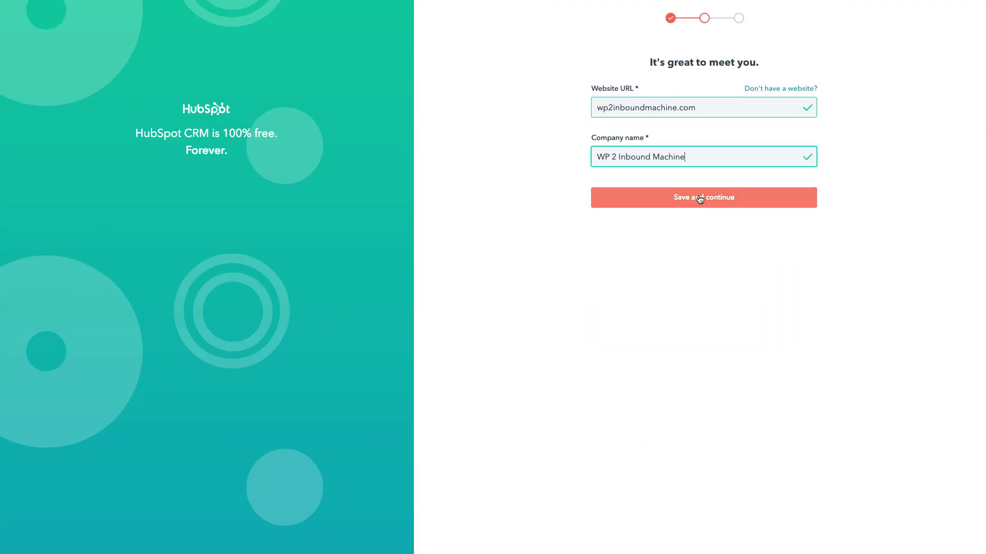
{"action": "left_click", "coordinate": [700, 198]}
{"action": "left_click", "coordinate": [621, 107]}
{"action": "left_click", "coordinate": [610, 141]}
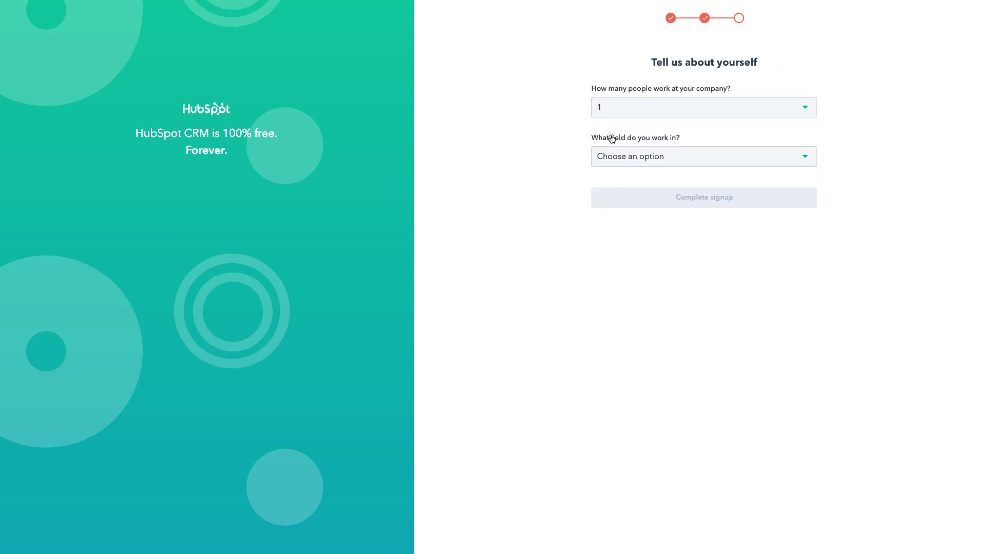
{"action": "left_click", "coordinate": [706, 162]}
{"action": "left_click", "coordinate": [629, 183]}
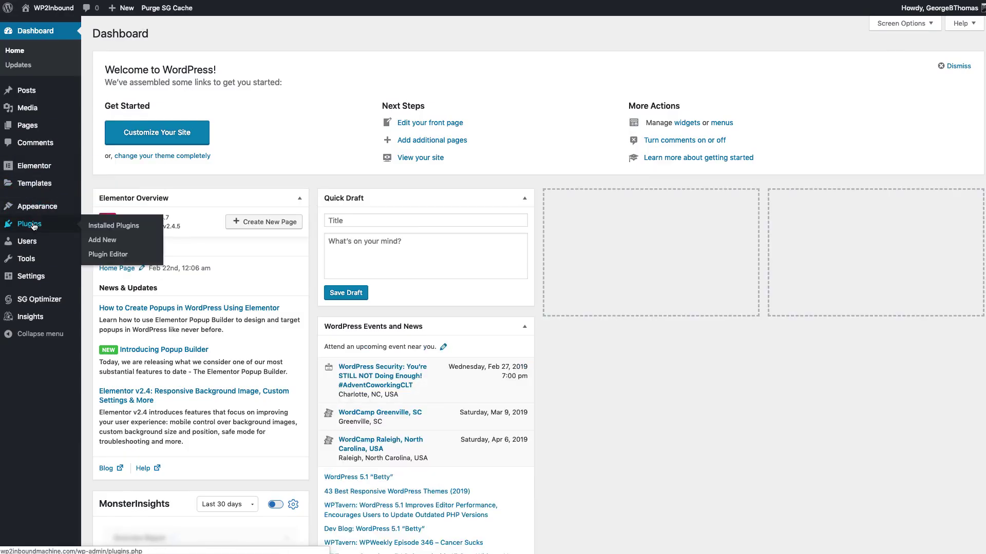
Step: In the WordPress admin, search the plugins available to add for HubSpot and install the Contact Form Builder by HubSpot
{"action": "left_click", "coordinate": [31, 222]}
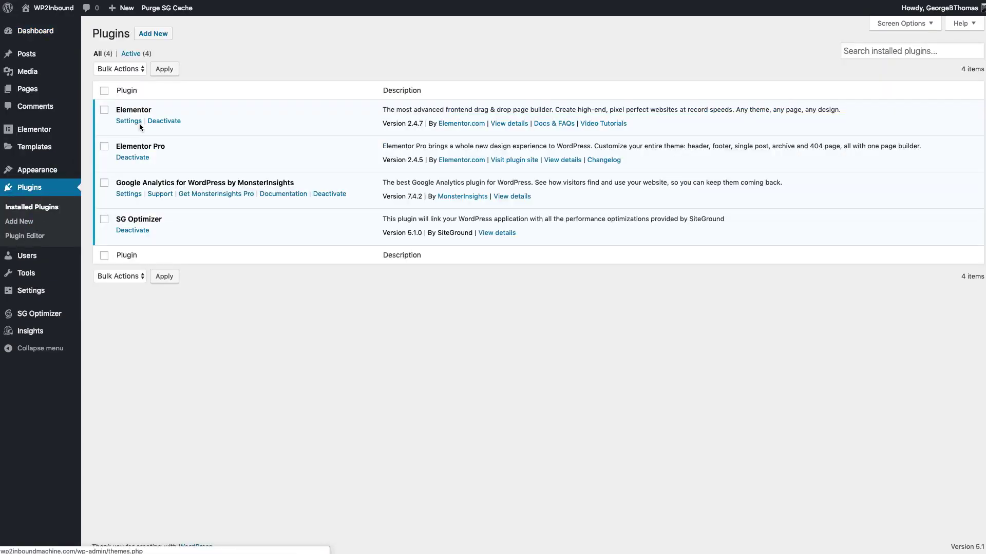
{"action": "left_click", "coordinate": [153, 33]}
{"action": "left_click", "coordinate": [903, 62]}
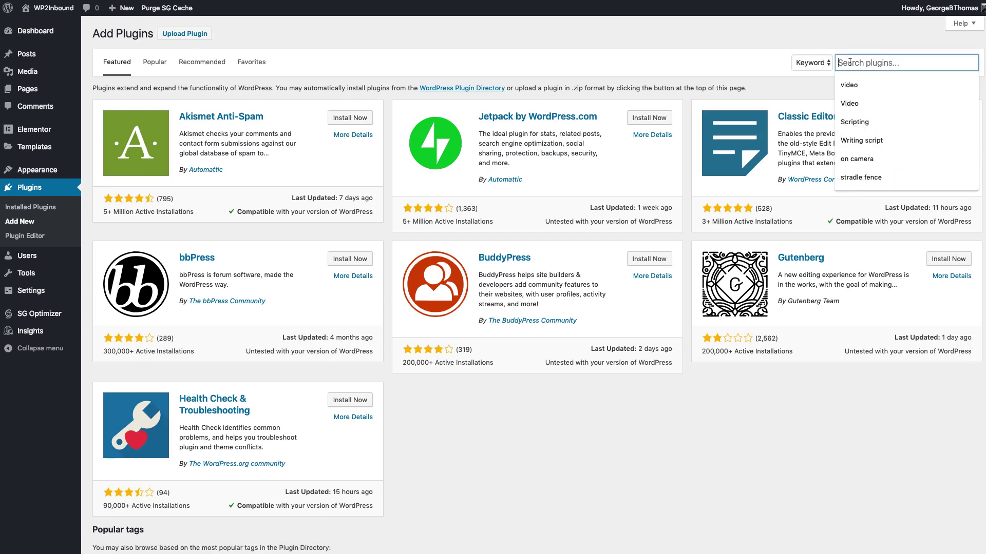
{"action": "type", "text": "HubSpot"}
{"action": "left_click", "coordinate": [649, 118]}
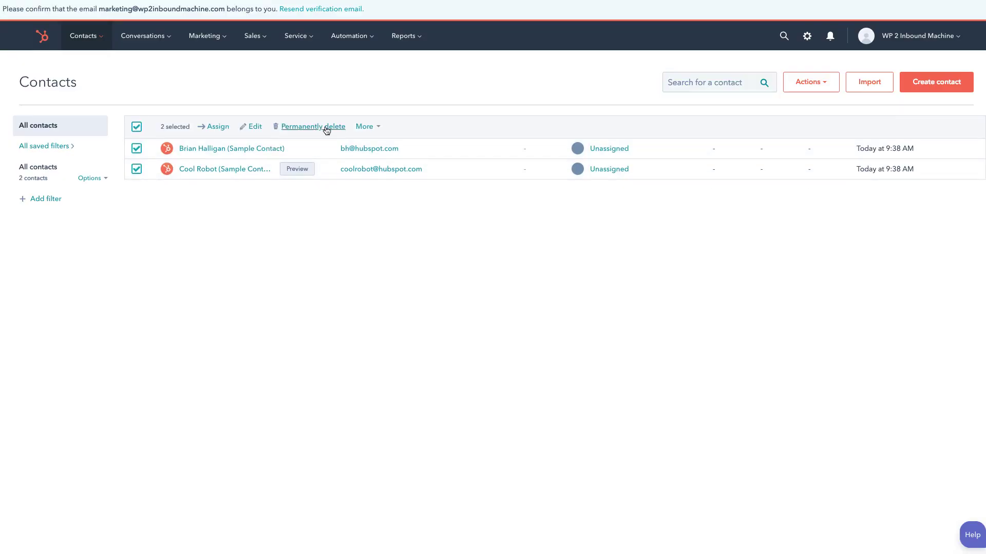
Step: In the HubSpot contacts list, request permanent deletion of the selected sample contacts and enter 2 as the number to delete
{"action": "left_click", "coordinate": [326, 127]}
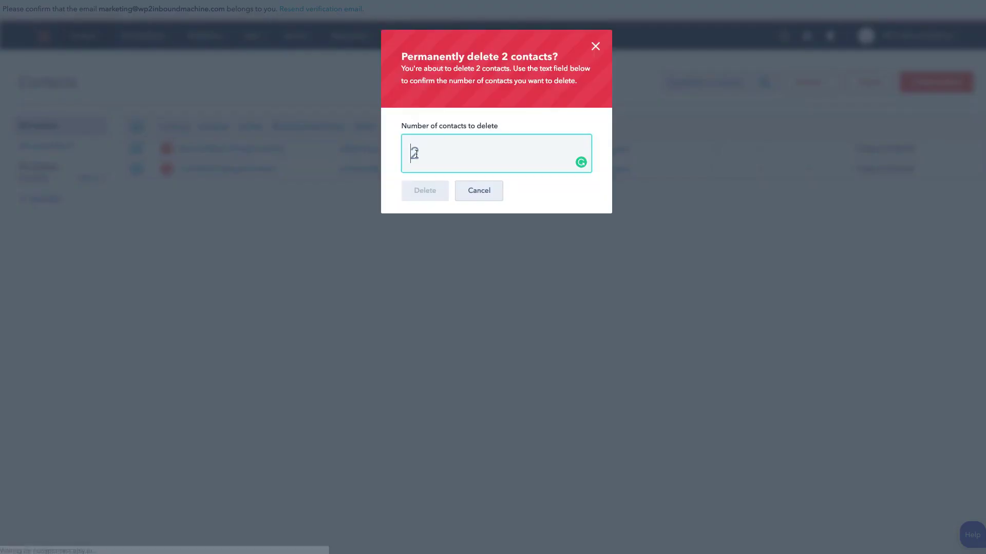
{"action": "type", "text": "2"}
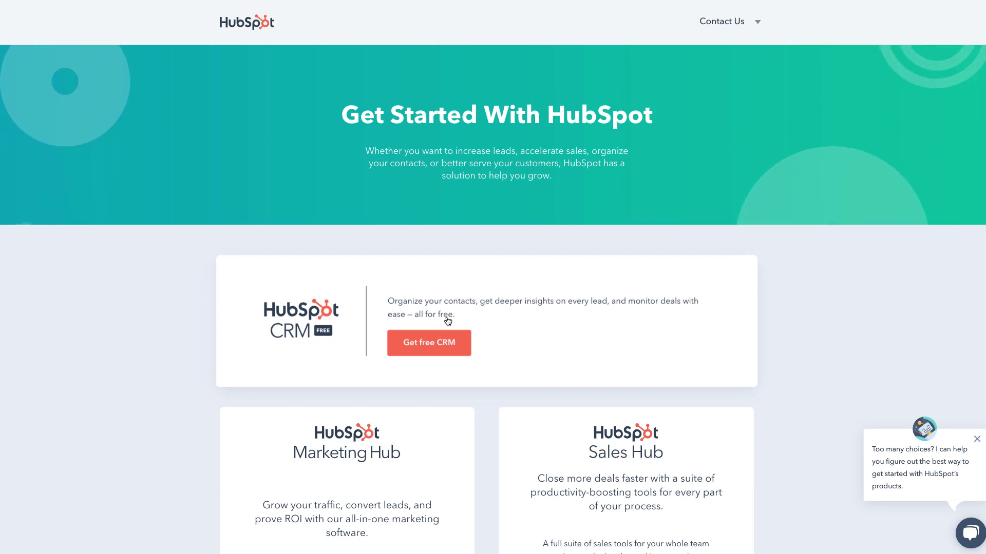
Step: Start a free HubSpot CRM signup with a new user and submit the completed account form
{"action": "left_click", "coordinate": [436, 347]}
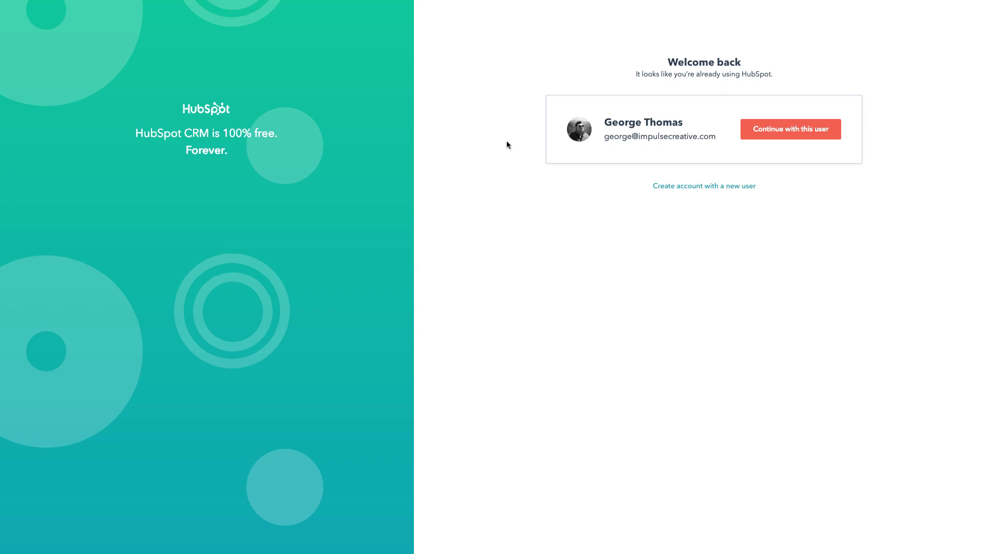
{"action": "left_click", "coordinate": [704, 187]}
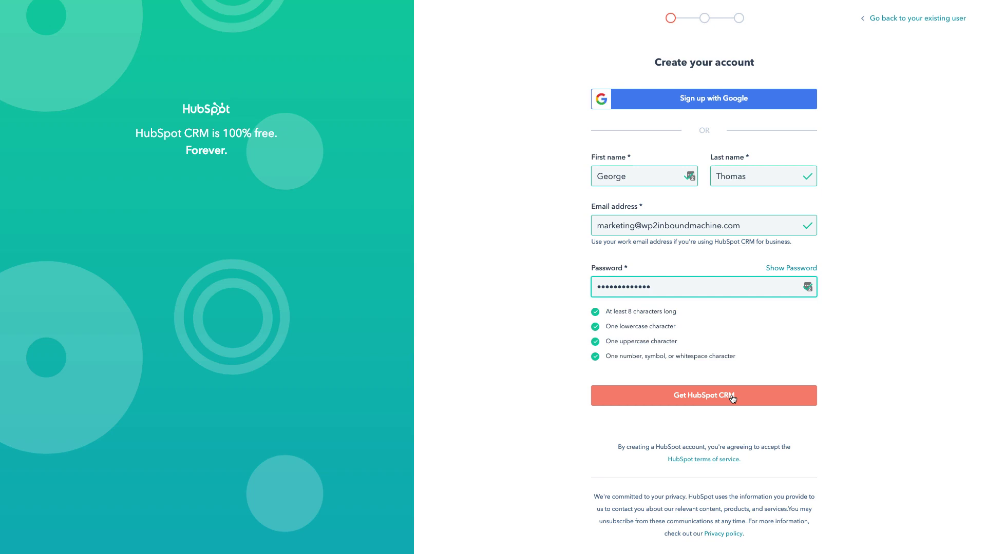
{"action": "left_click", "coordinate": [701, 399]}
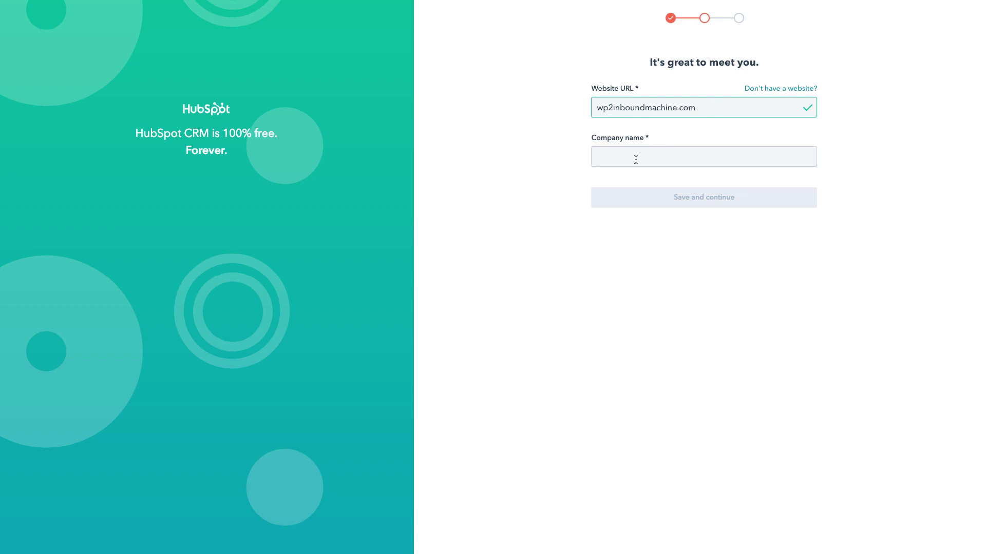
Step: Enter WP 2 Inbound Machine as the company name and save the website and company details
{"action": "left_click", "coordinate": [617, 159]}
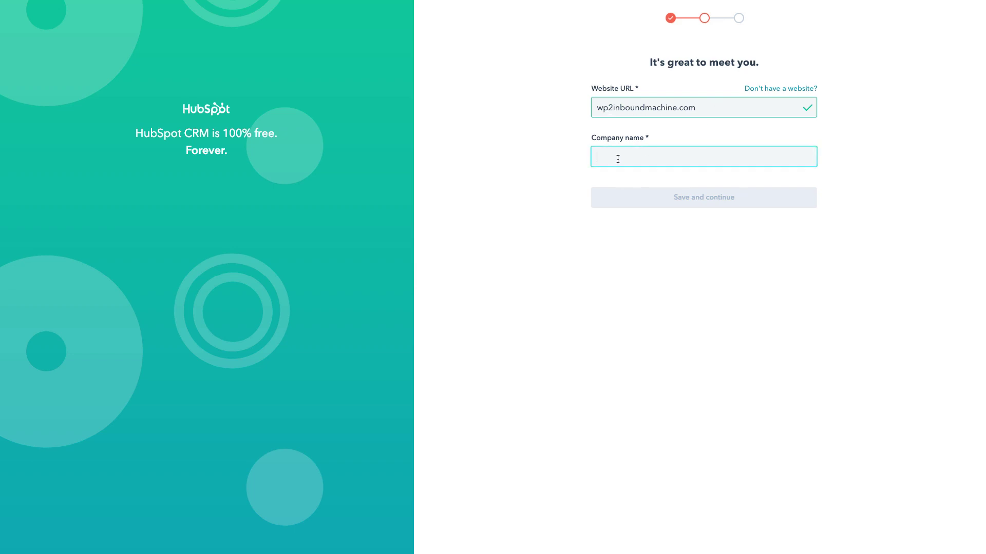
{"action": "type", "text": "WP 2 Inbound Machine"}
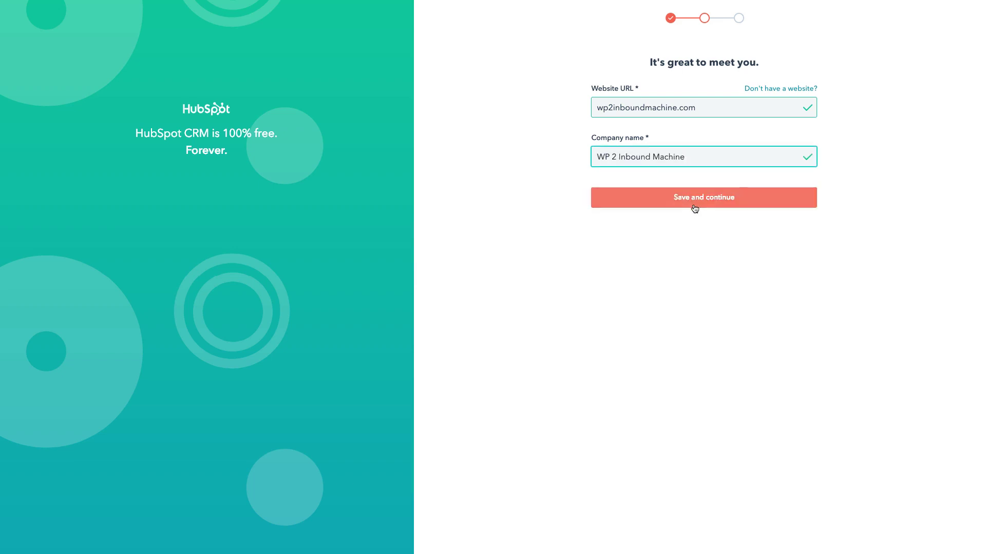
{"action": "left_click", "coordinate": [699, 201]}
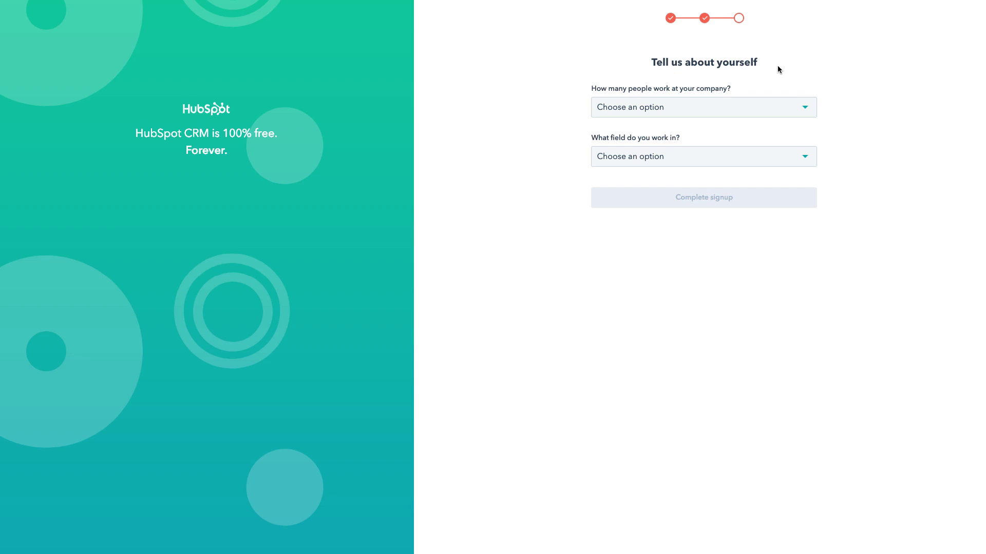
Step: Complete the signup with company size 1, field Marketing and role Marketing Director / Manager
{"action": "left_click", "coordinate": [777, 106]}
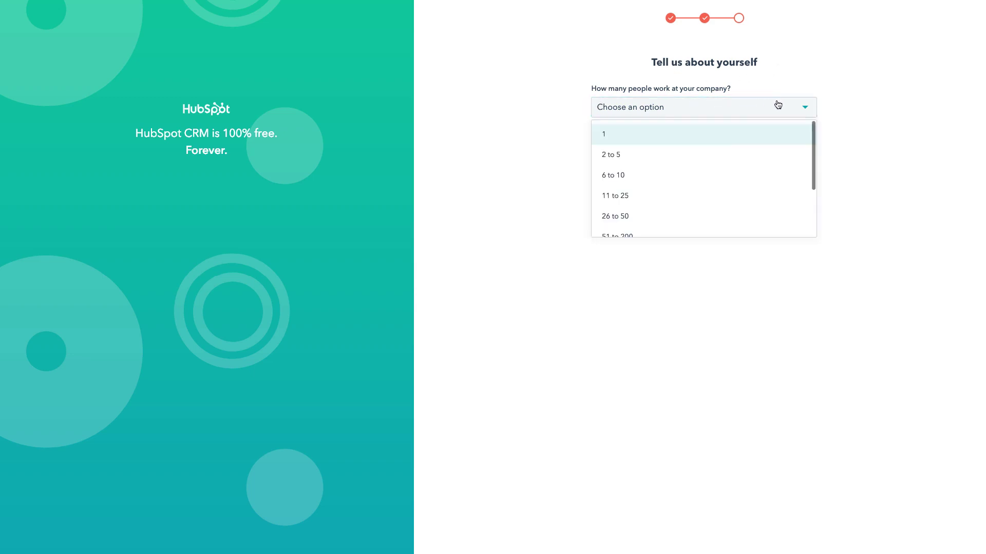
{"action": "left_click", "coordinate": [608, 140]}
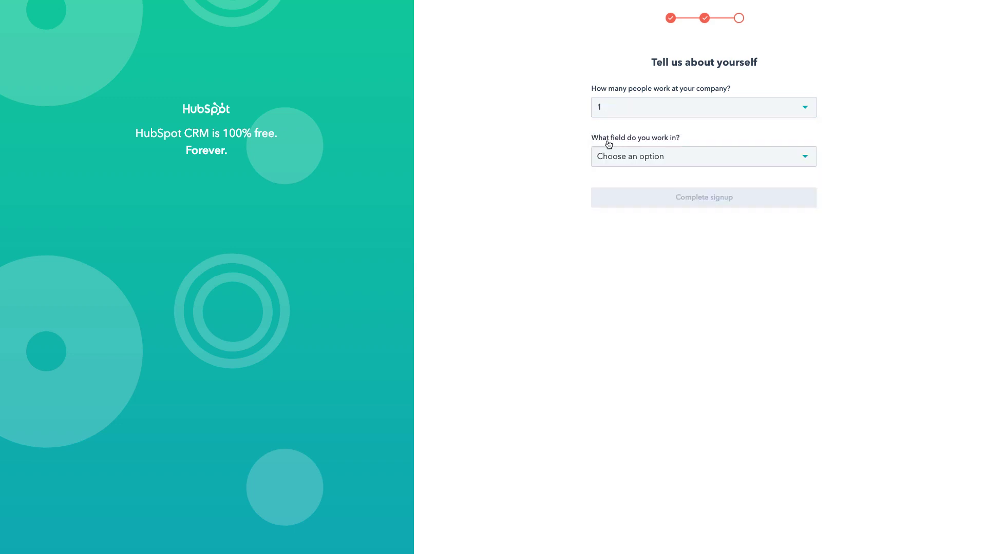
{"action": "left_click", "coordinate": [711, 163]}
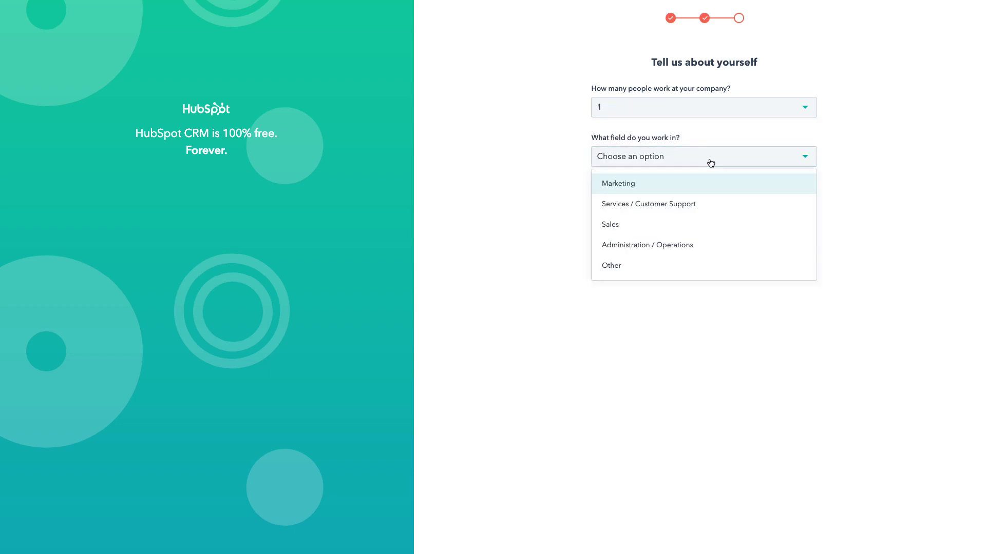
{"action": "left_click", "coordinate": [630, 183]}
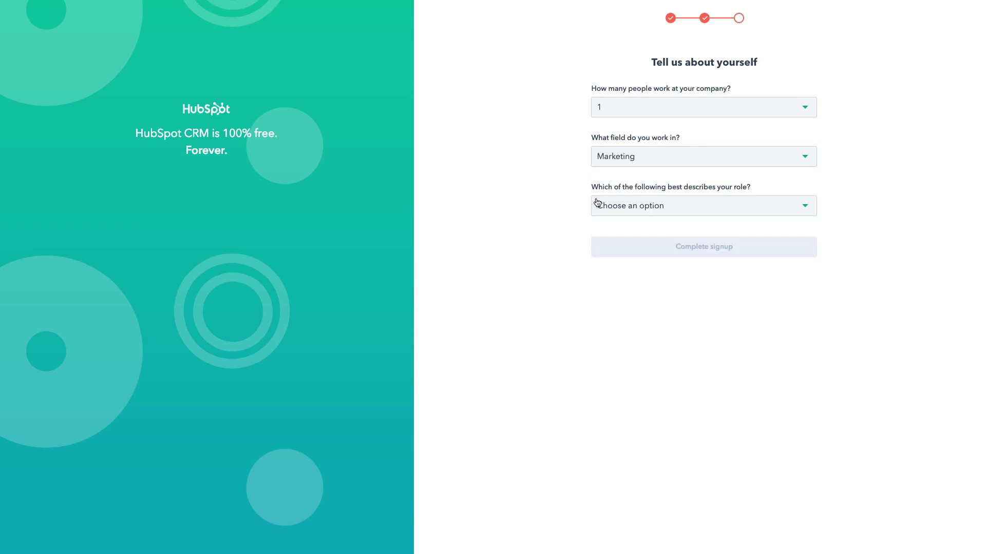
{"action": "left_click", "coordinate": [742, 207]}
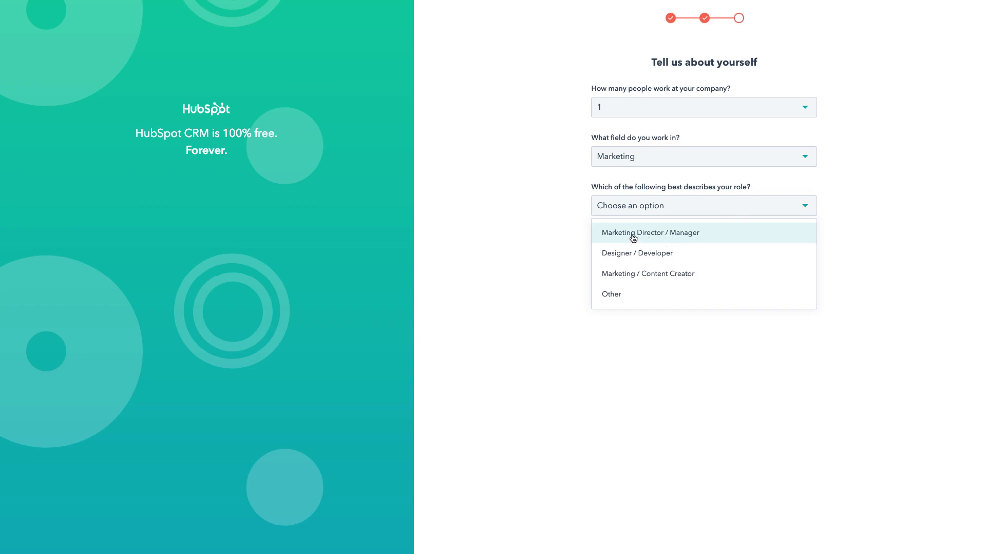
{"action": "left_click", "coordinate": [665, 235]}
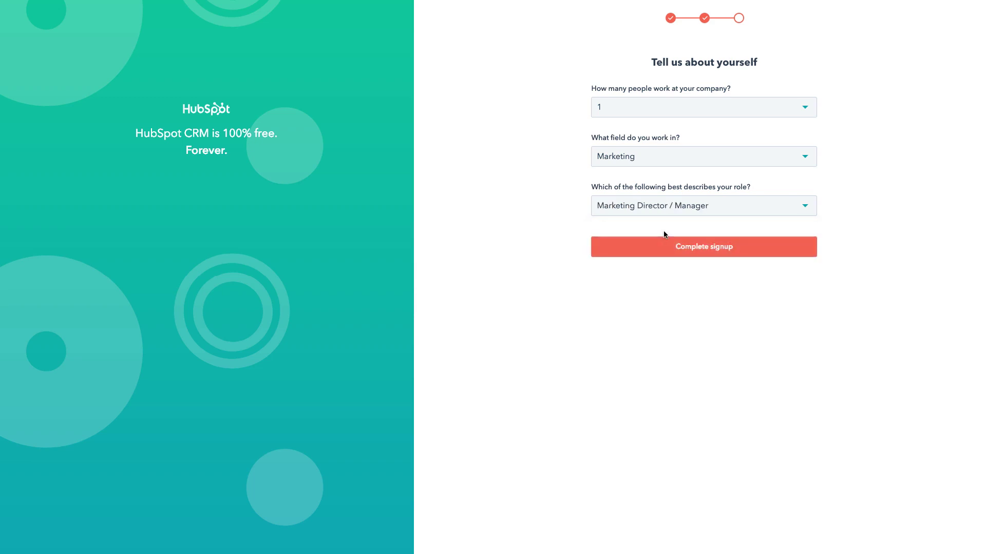
{"action": "left_click", "coordinate": [691, 247]}
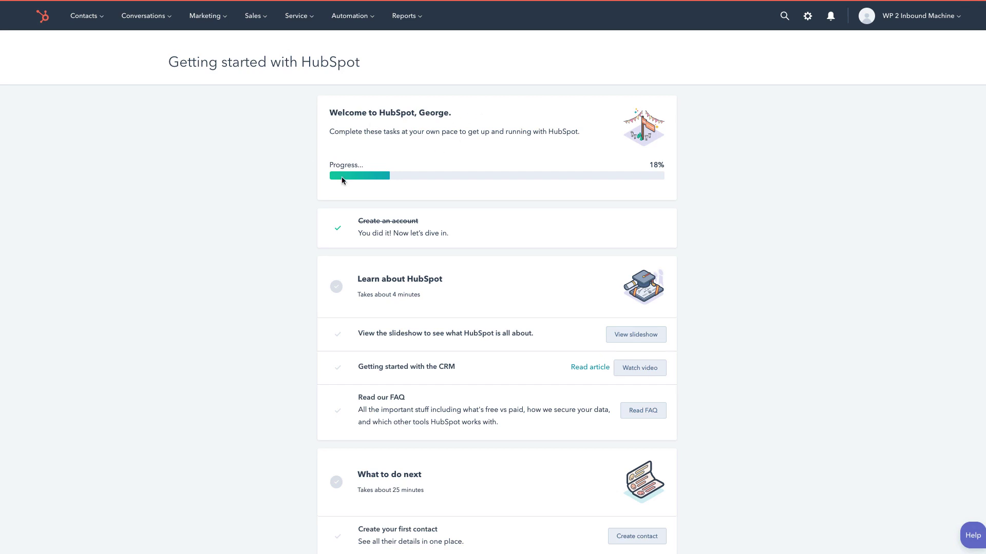
Step: Review the Getting started with HubSpot checklist, from account creation and the learning tasks to the What to do next tasks
{"action": "scroll", "coordinate": [691, 191], "scroll_direction": "down", "scroll_amount": 1}
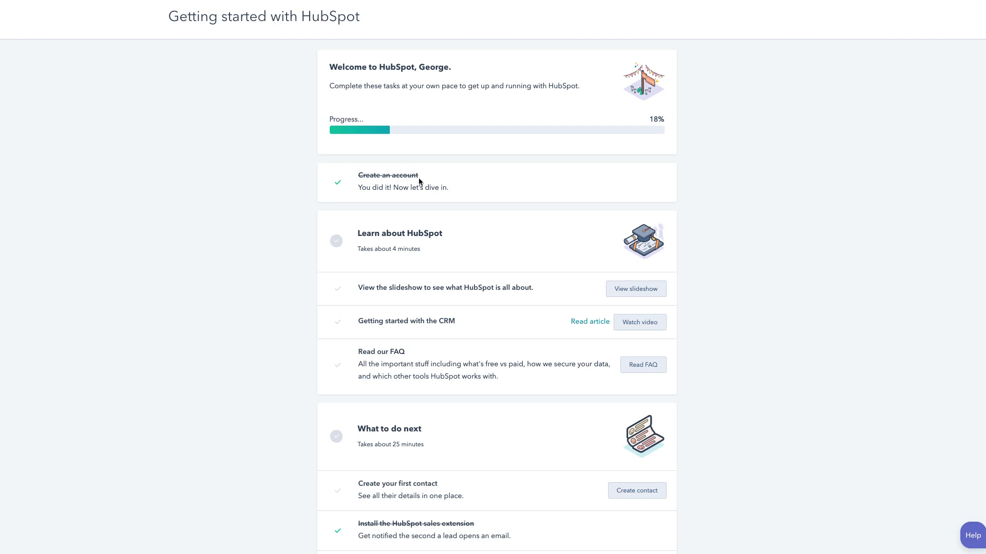
{"action": "scroll", "coordinate": [455, 226], "scroll_direction": "down", "scroll_amount": 2}
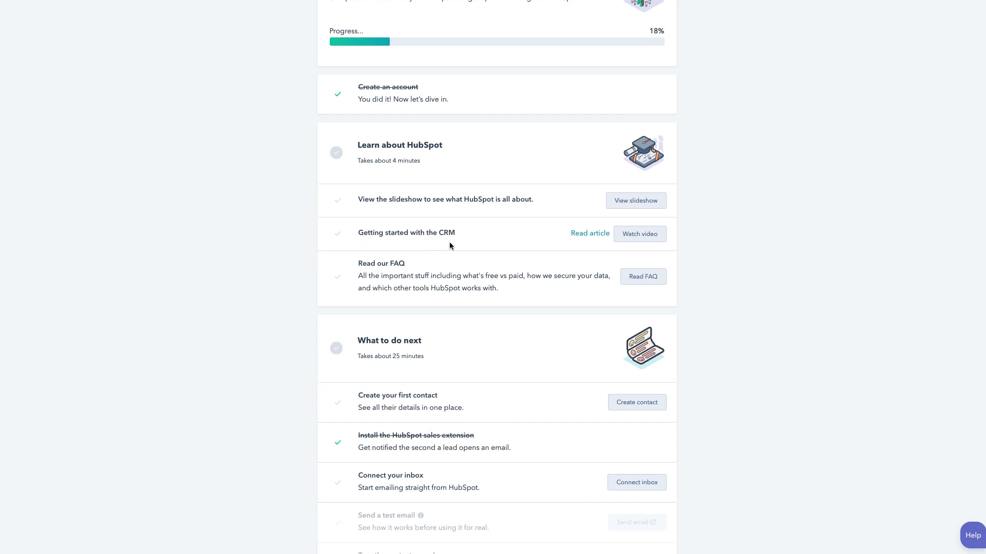
{"action": "scroll", "coordinate": [450, 246], "scroll_direction": "down", "scroll_amount": 1}
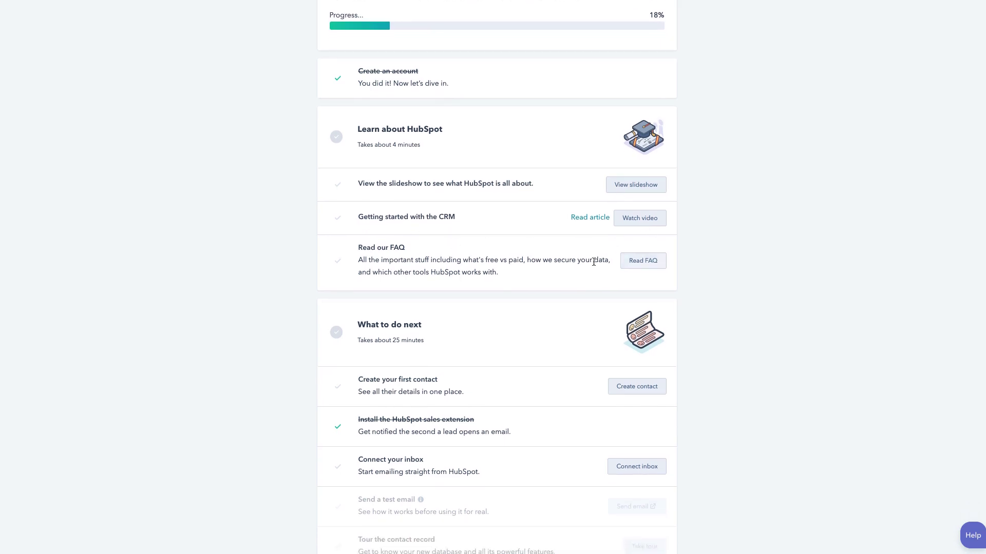
{"action": "scroll", "coordinate": [442, 255], "scroll_direction": "down", "scroll_amount": 3}
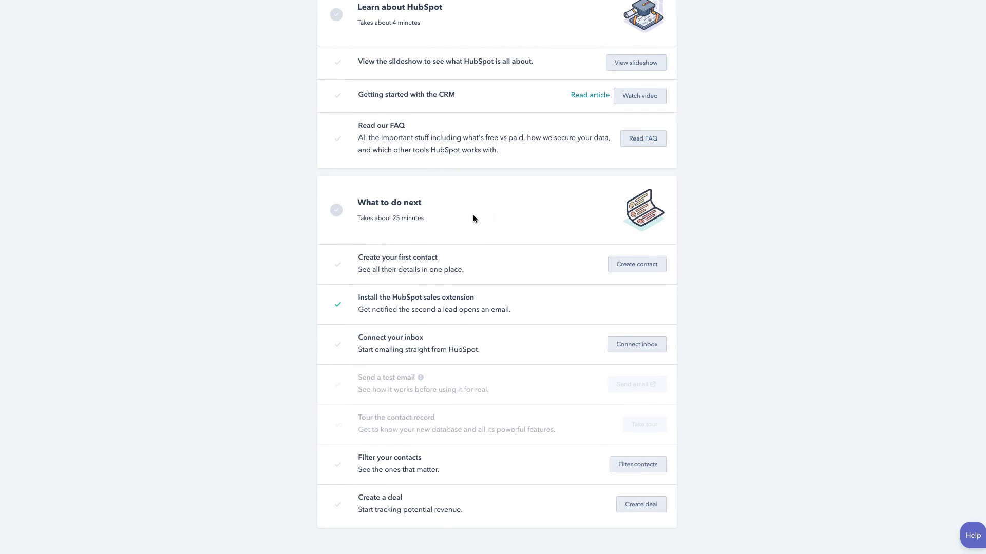
{"action": "scroll", "coordinate": [483, 227], "scroll_direction": "down", "scroll_amount": 1}
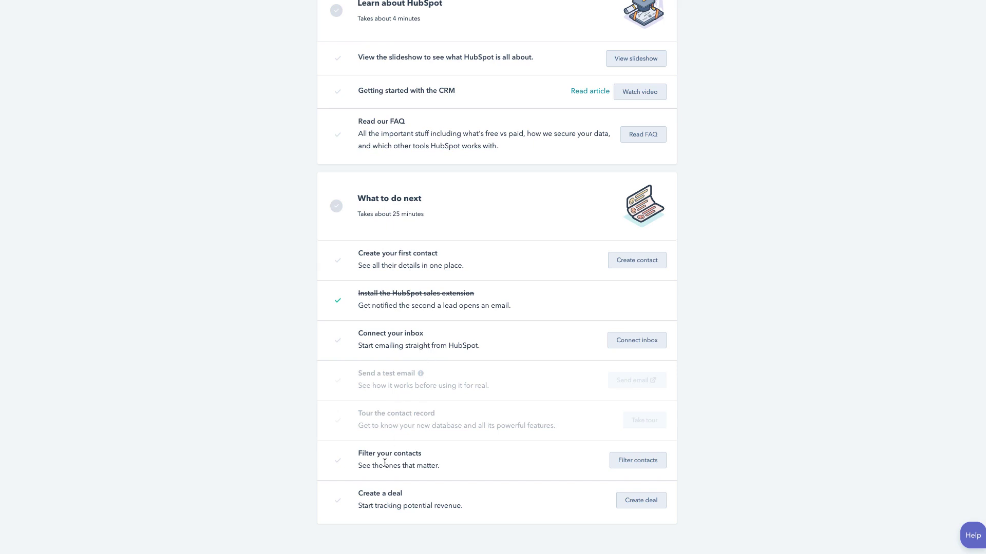
{"action": "scroll", "coordinate": [533, 331], "scroll_direction": "up", "scroll_amount": 5}
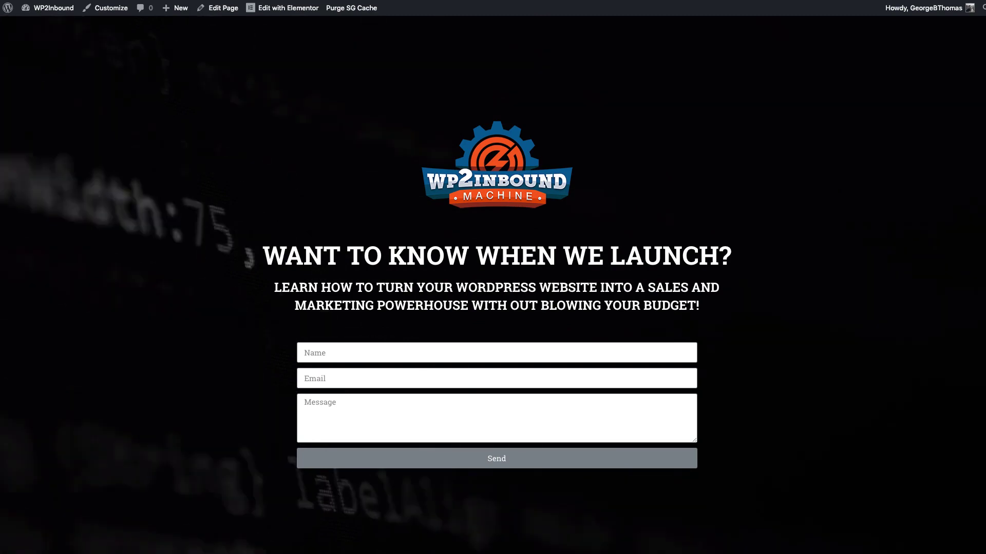
Step: Open the WP2Inbound site's WordPress dashboard in a new browser tab and switch to it
{"action": "mouse_move", "coordinate": [57, 16]}
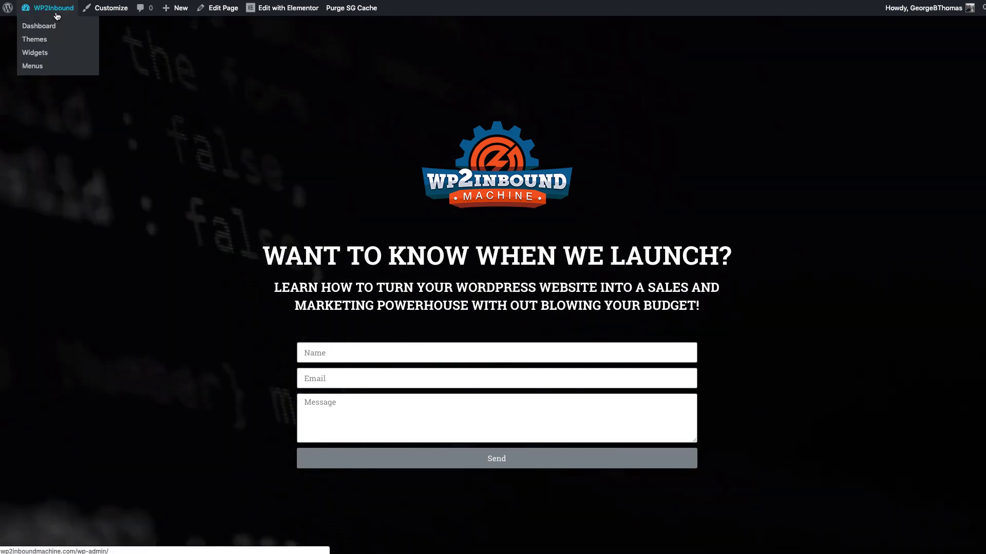
{"action": "right_click", "coordinate": [46, 25]}
{"action": "left_click", "coordinate": [62, 30]}
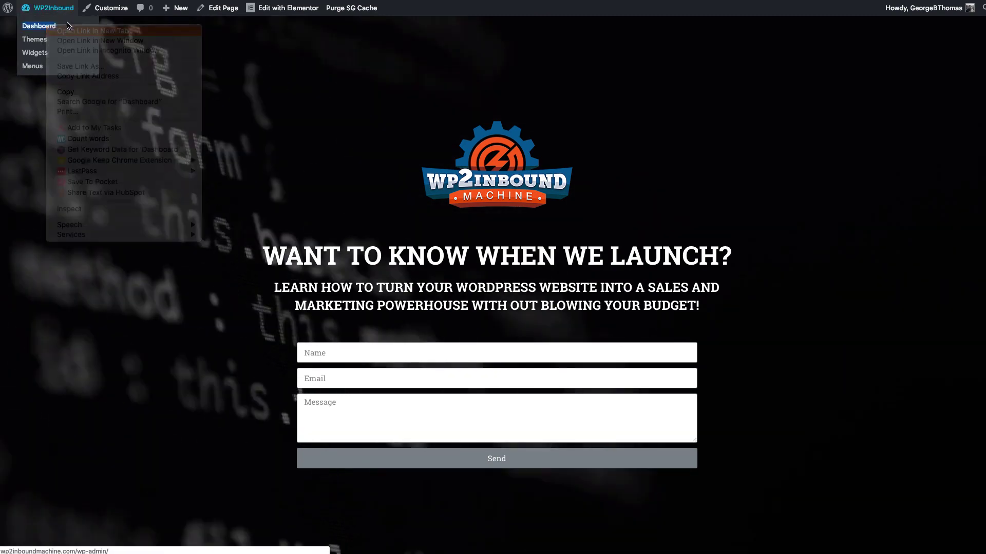
{"action": "left_click", "coordinate": [169, 0]}
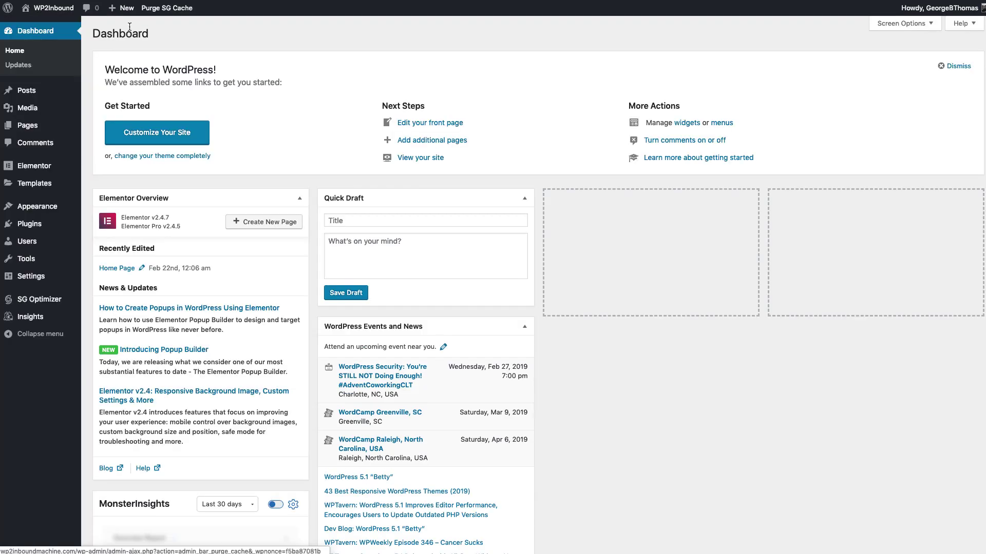
Step: Search the plugin directory for HubSpot and install Contact Form Builder for WordPress – Conversion Tools by HubSpot
{"action": "left_click", "coordinate": [33, 225]}
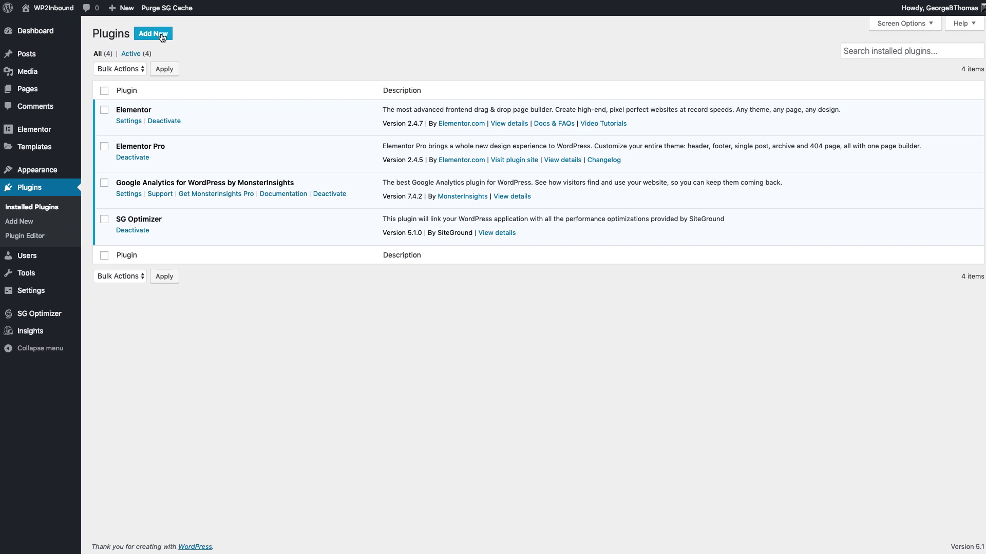
{"action": "left_click", "coordinate": [161, 34]}
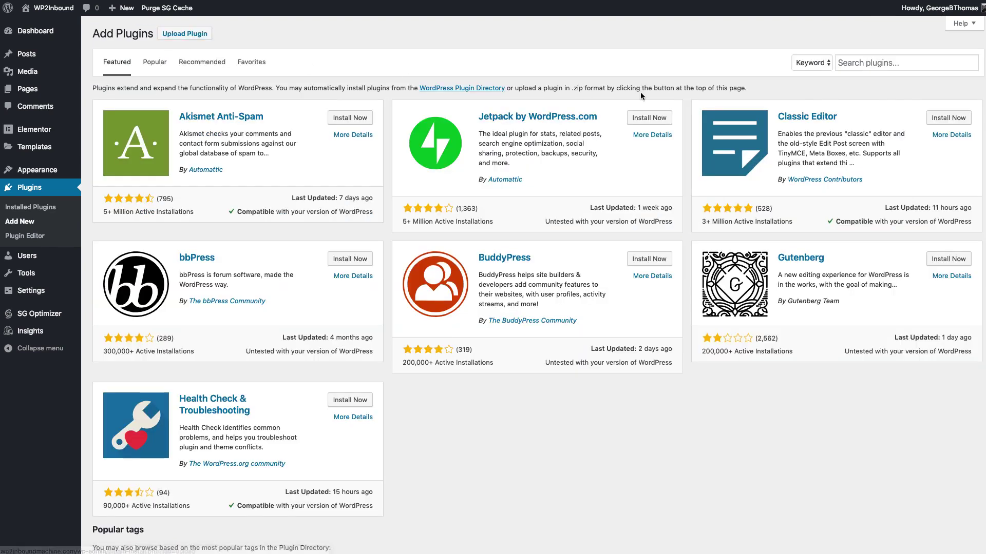
{"action": "left_click", "coordinate": [849, 62]}
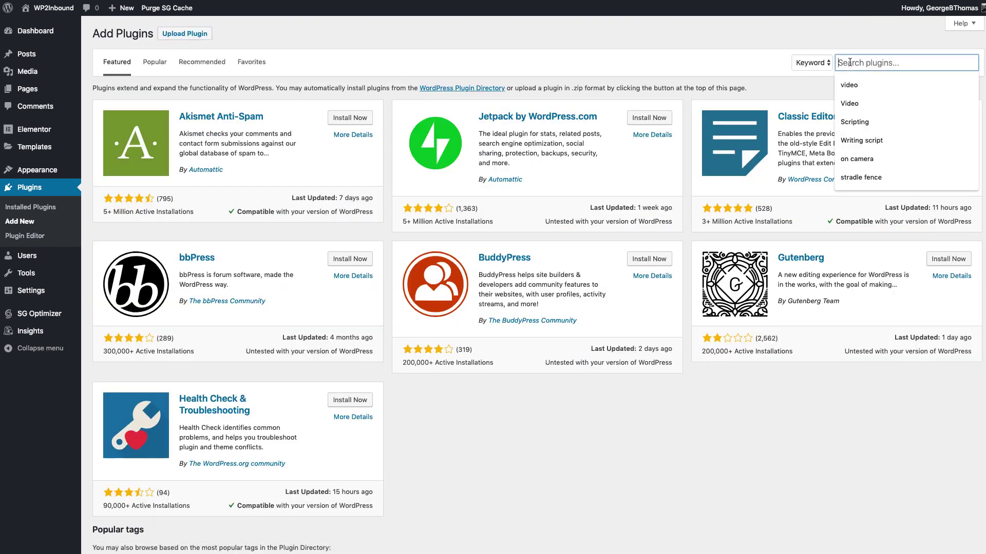
{"action": "type", "text": "HubSpot"}
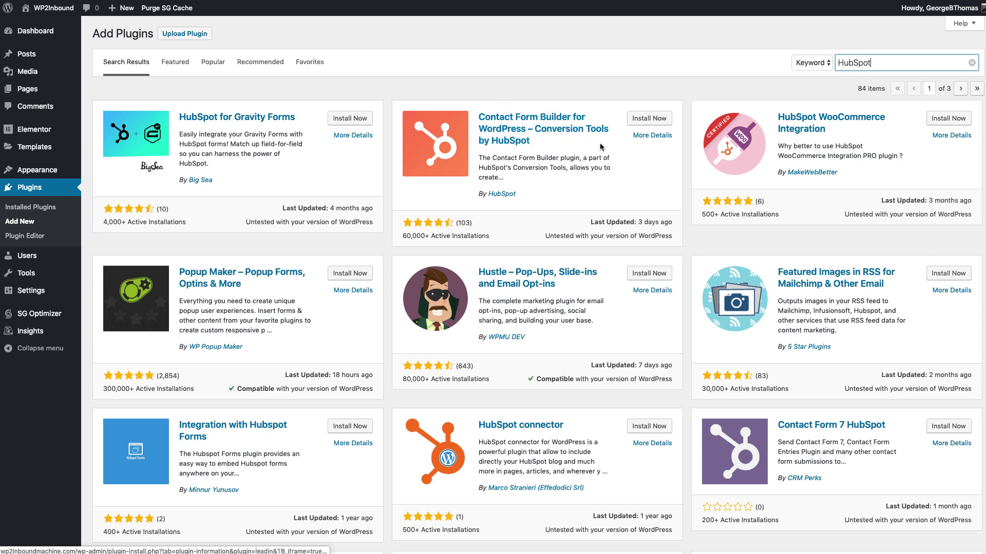
{"action": "left_click", "coordinate": [648, 119]}
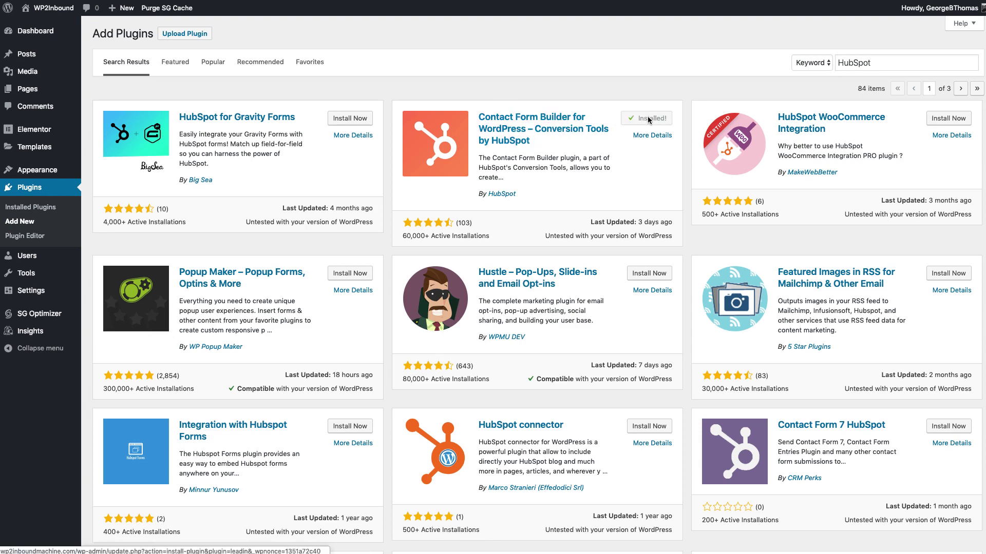
Step: Activate the HubSpot plugin and connect it to the existing HubSpot user, granting HubSpot WordPress access to the account
{"action": "left_click", "coordinate": [661, 119]}
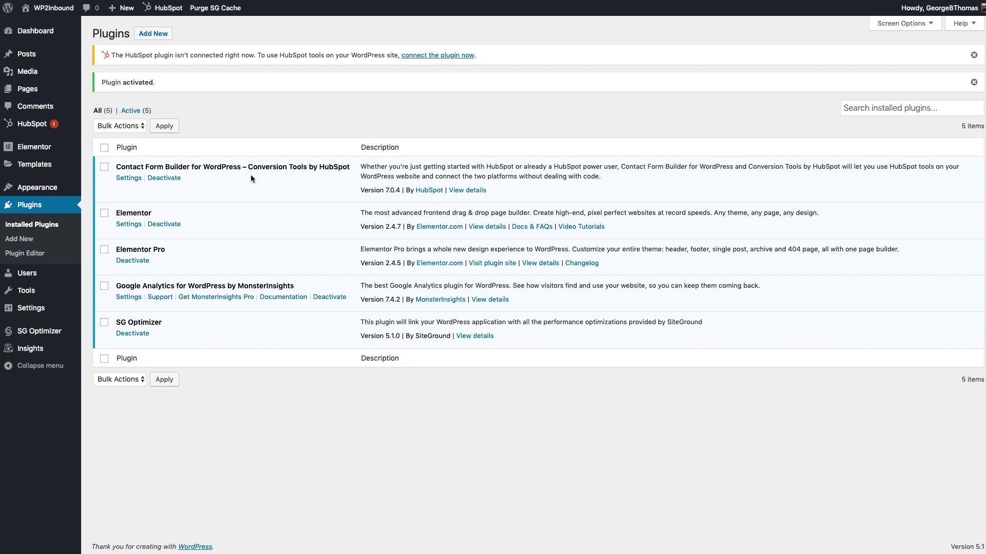
{"action": "left_click", "coordinate": [128, 178]}
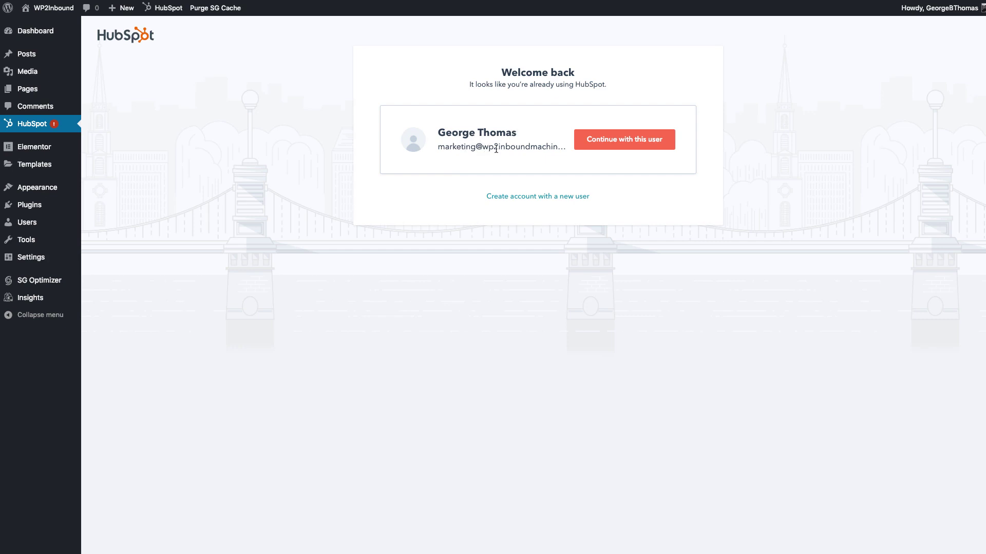
{"action": "left_click", "coordinate": [615, 143]}
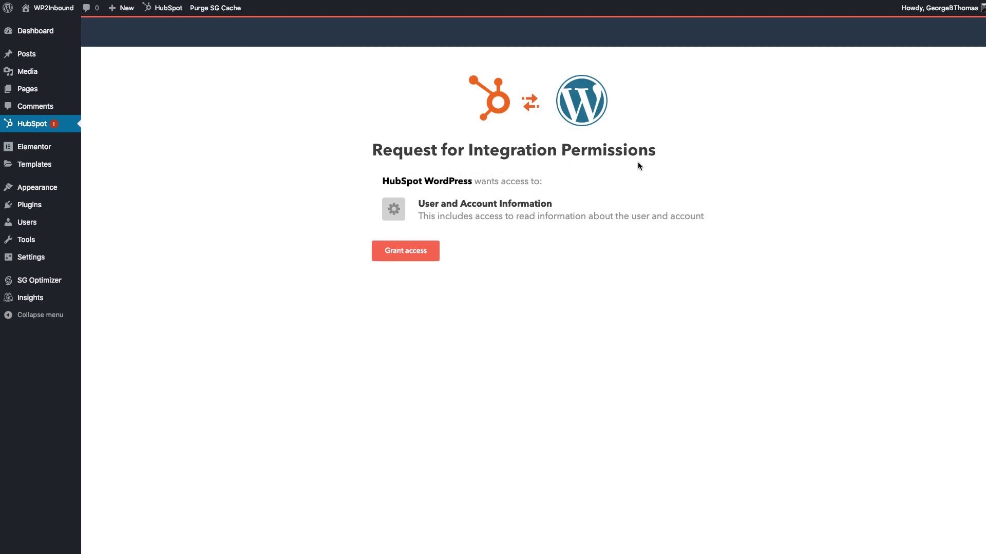
{"action": "left_click", "coordinate": [403, 252]}
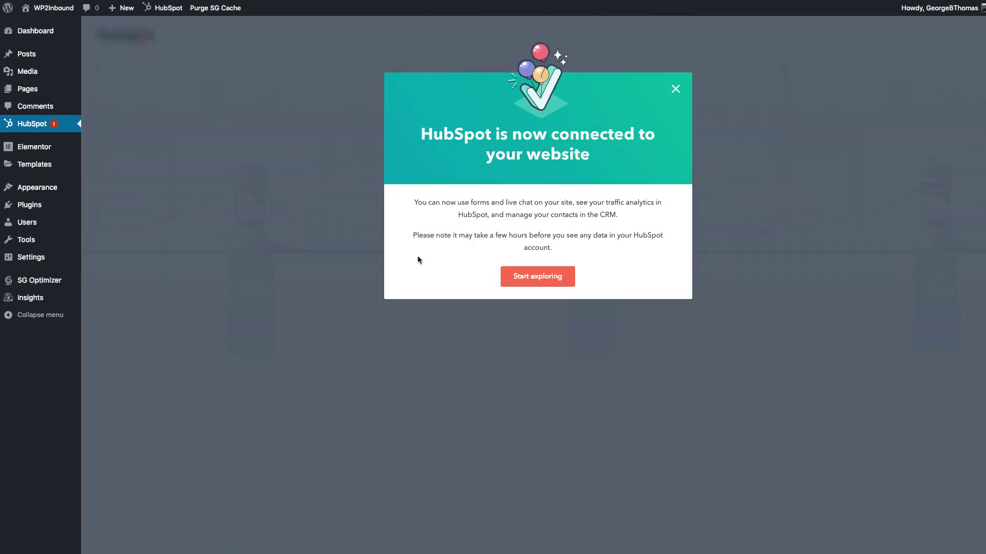
{"action": "left_click", "coordinate": [550, 282]}
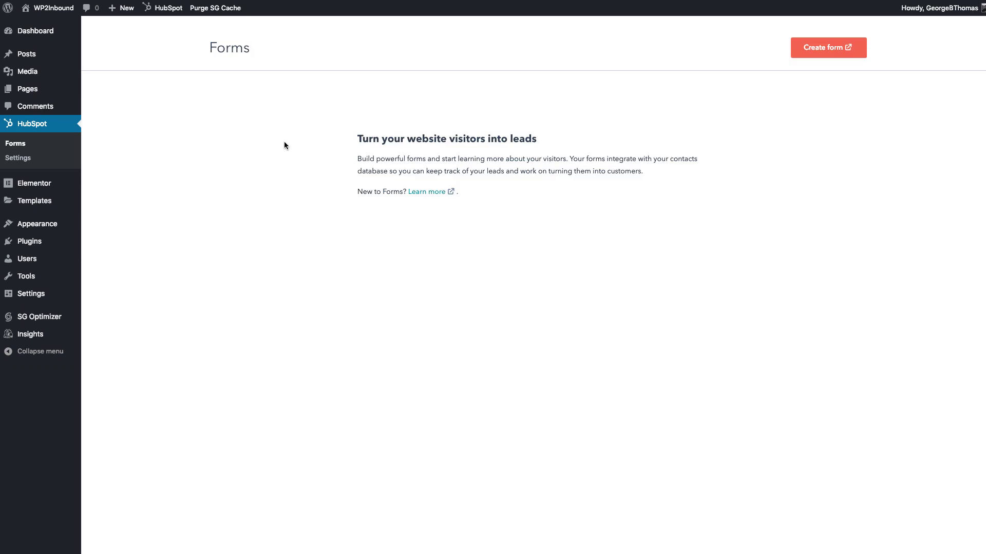
Step: Check the connected Hub ID in the HubSpot plugin's settings, dismissing the welcome message, and return to its Forms page
{"action": "left_click", "coordinate": [19, 160]}
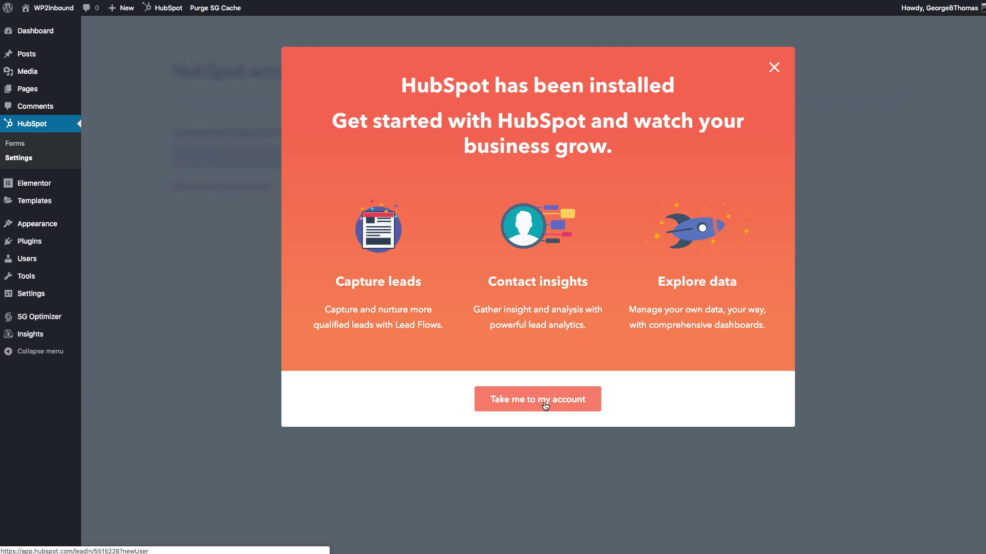
{"action": "left_click", "coordinate": [773, 67]}
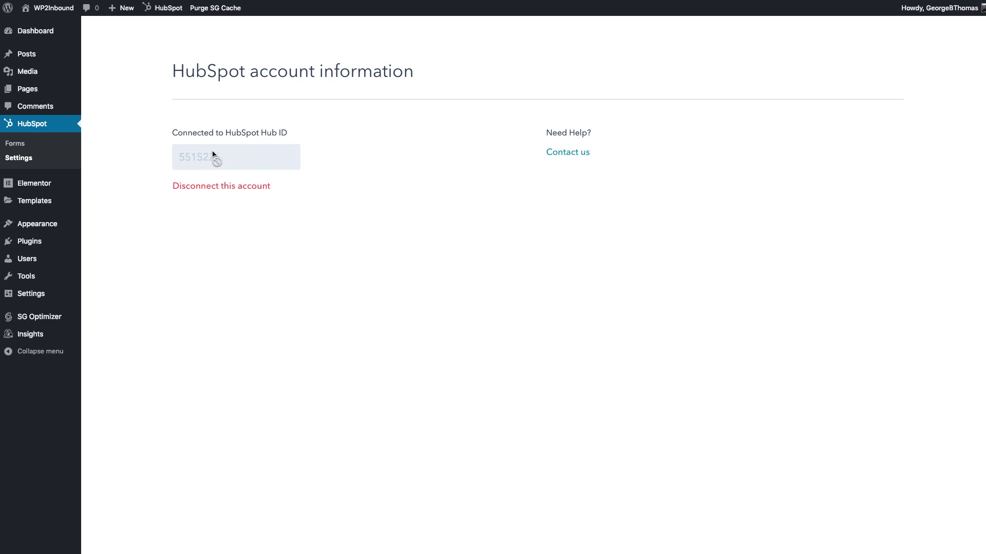
{"action": "left_click", "coordinate": [15, 145]}
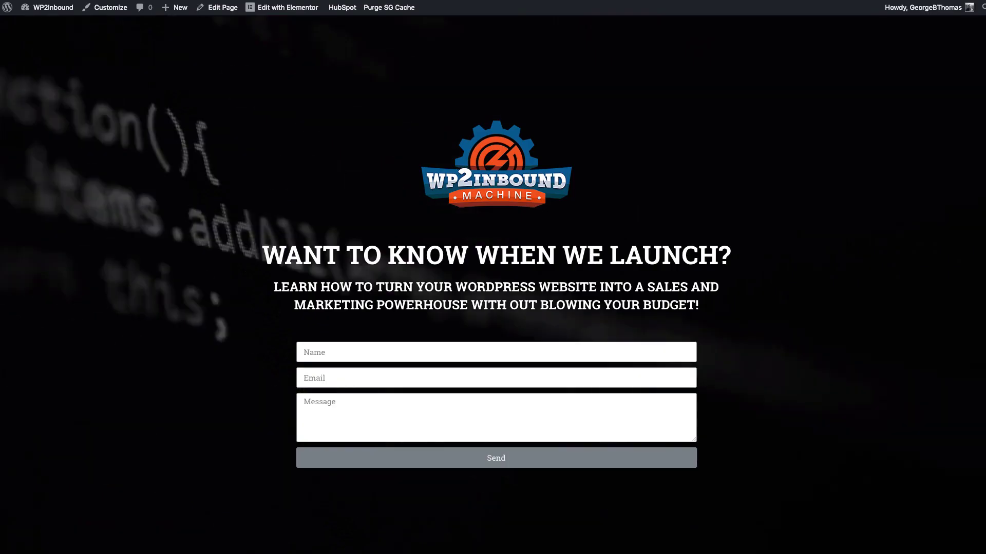
Step: Search the live homepage's page source for the HubSpot Hub ID to check the tracking script, and close the source
{"action": "right_click", "coordinate": [149, 288]}
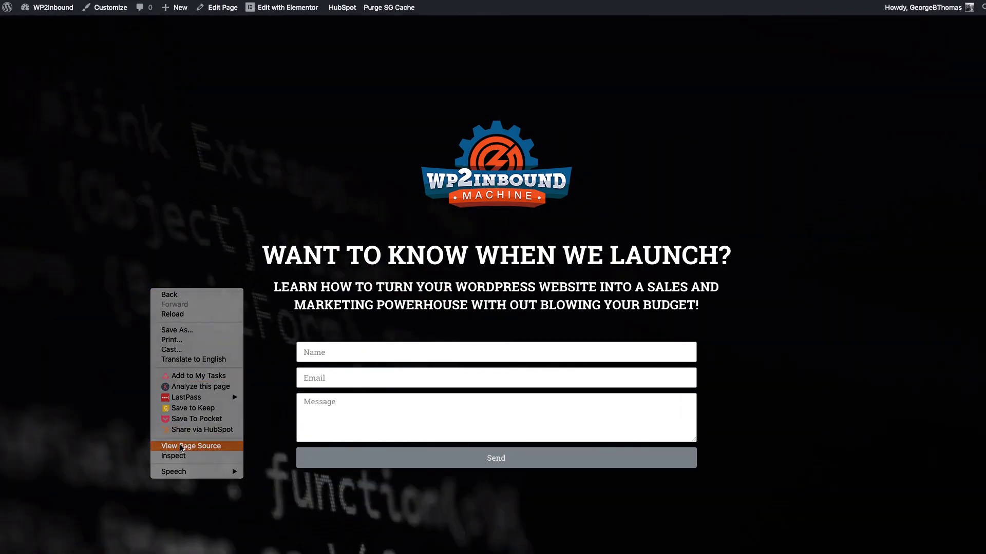
{"action": "left_click", "coordinate": [180, 447]}
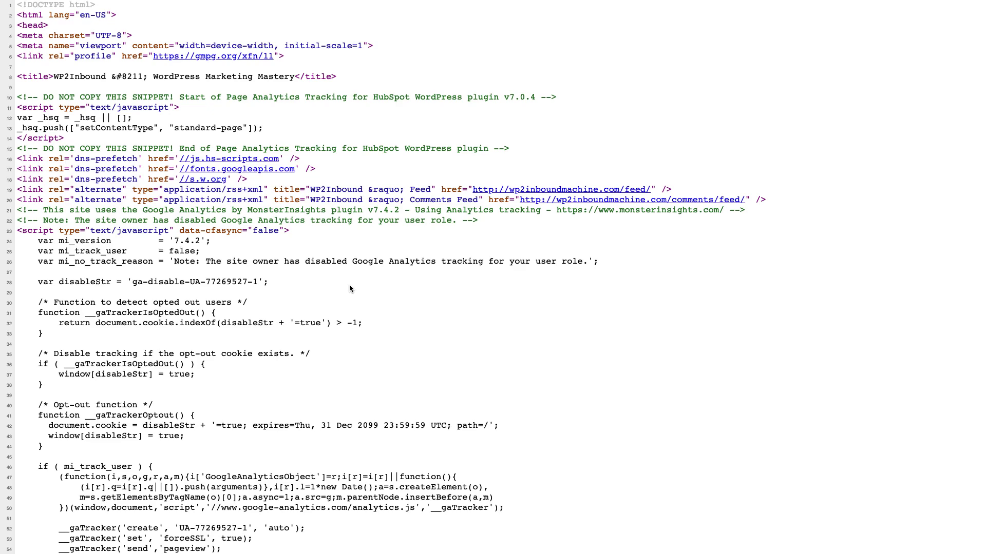
{"action": "key", "text": "super+f"}
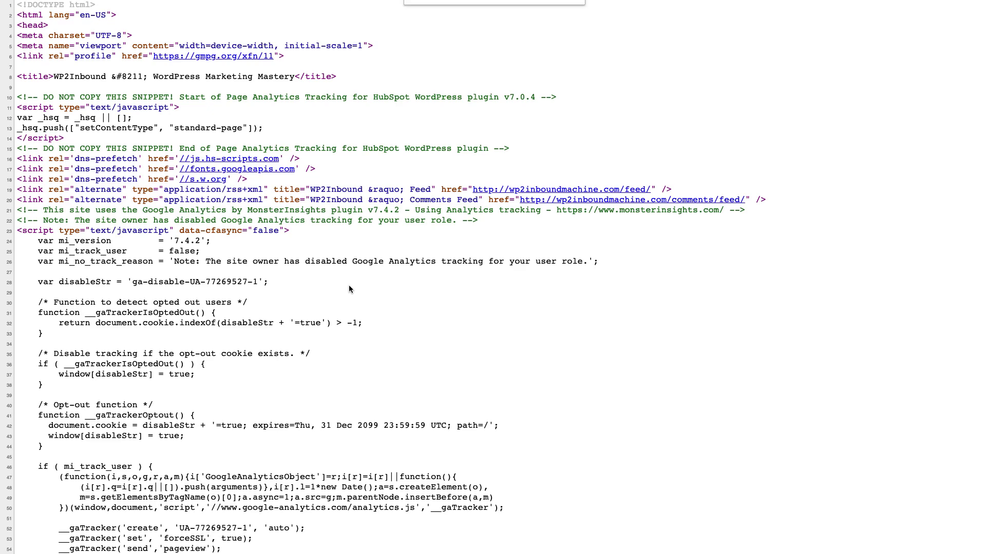
{"action": "type", "text": "5515226"}
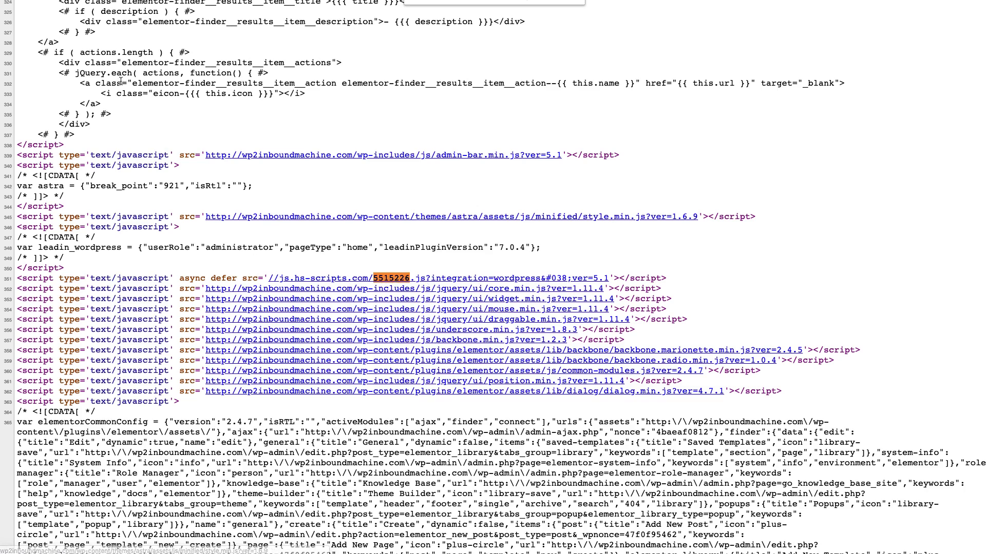
{"action": "key", "text": "super+w"}
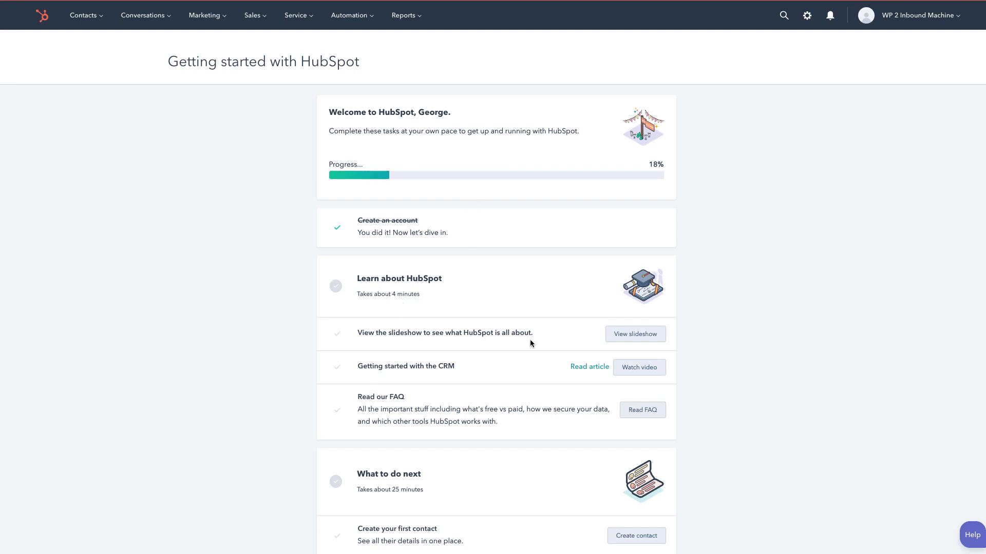
Step: Go through all seven slides of the HubSpot introduction slideshow from the getting-started checklist and close it
{"action": "left_click", "coordinate": [650, 338]}
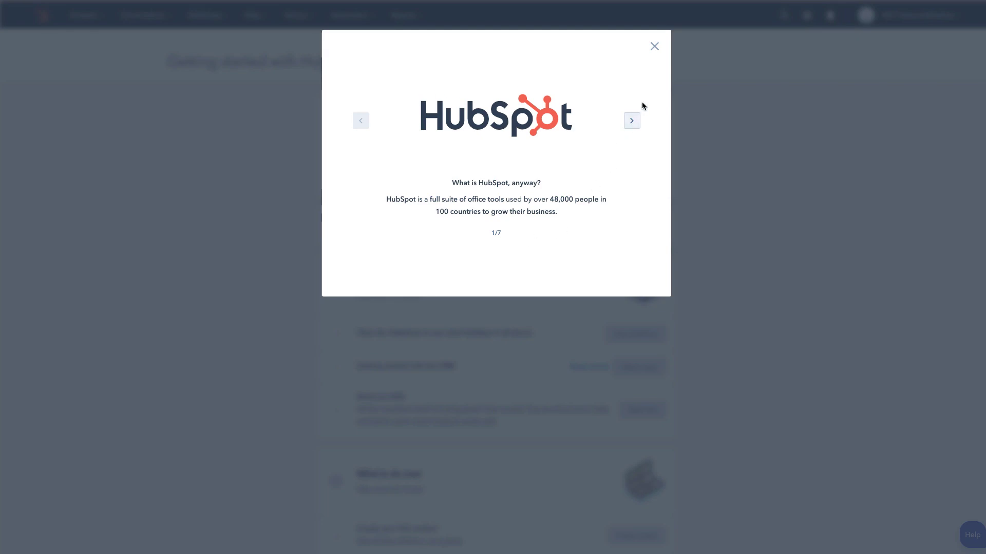
{"action": "left_click", "coordinate": [632, 120]}
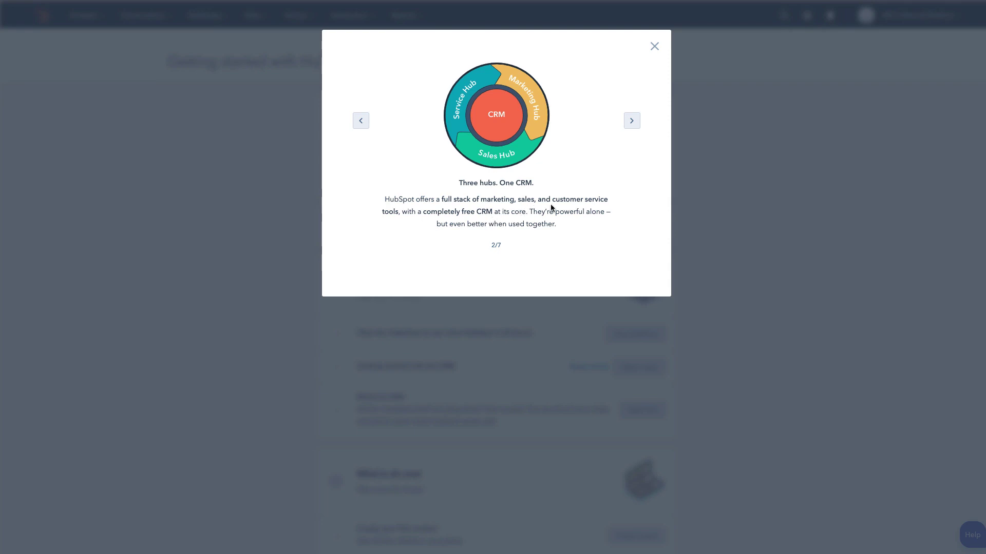
{"action": "left_click", "coordinate": [630, 121]}
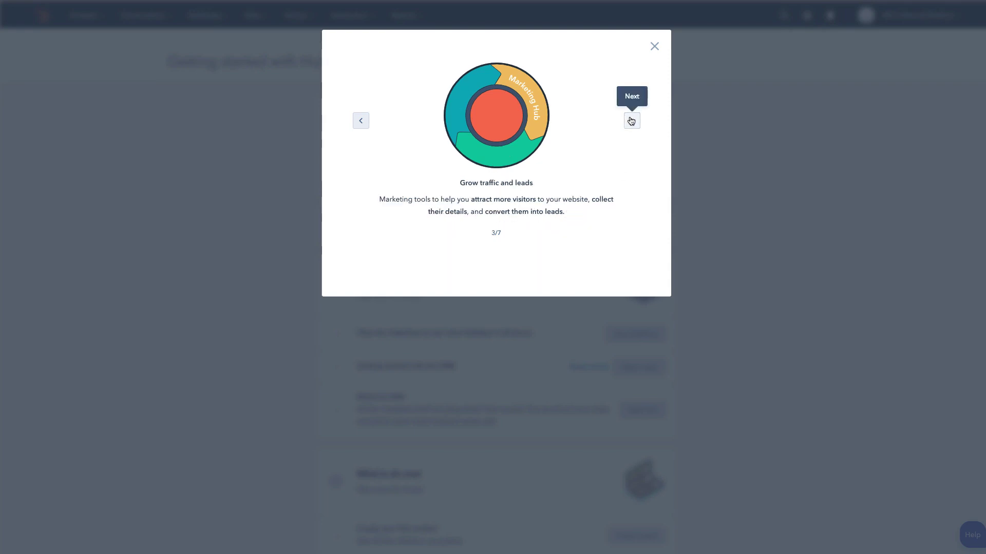
{"action": "left_click", "coordinate": [631, 122]}
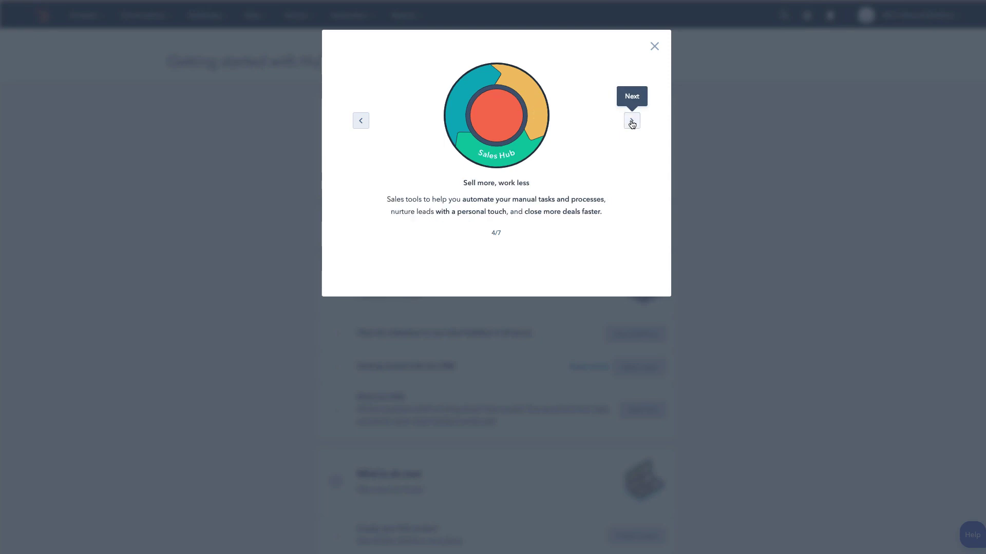
{"action": "left_click", "coordinate": [632, 122]}
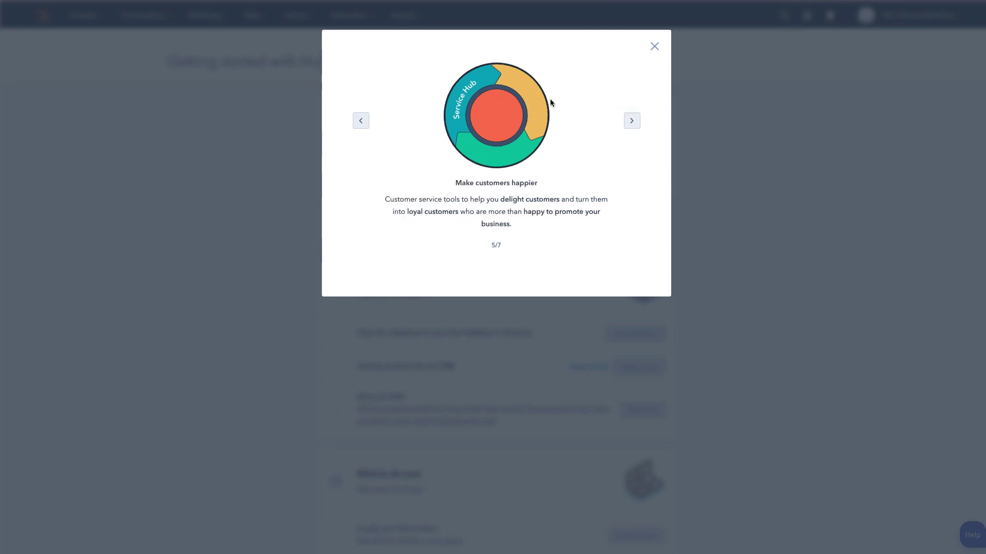
{"action": "left_click", "coordinate": [631, 124]}
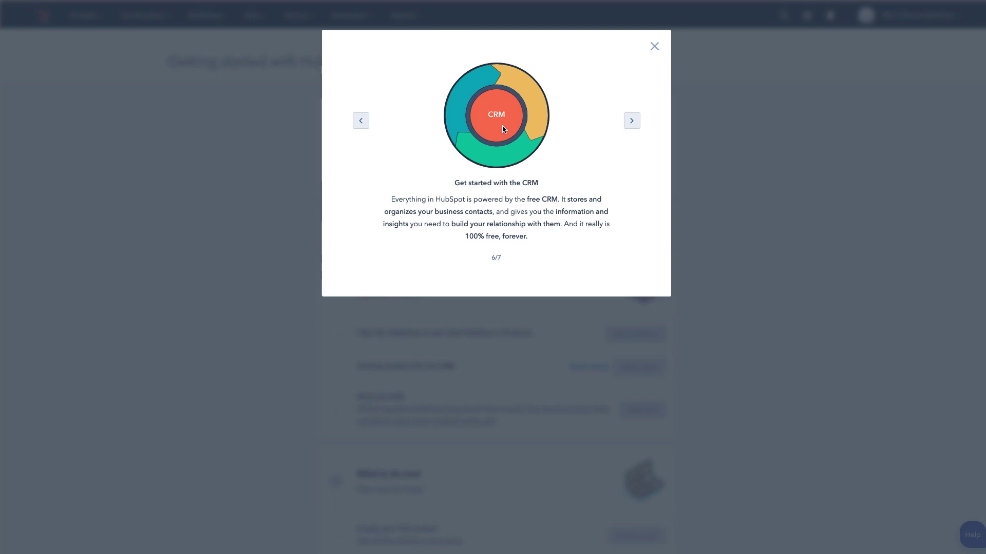
{"action": "left_click", "coordinate": [632, 122]}
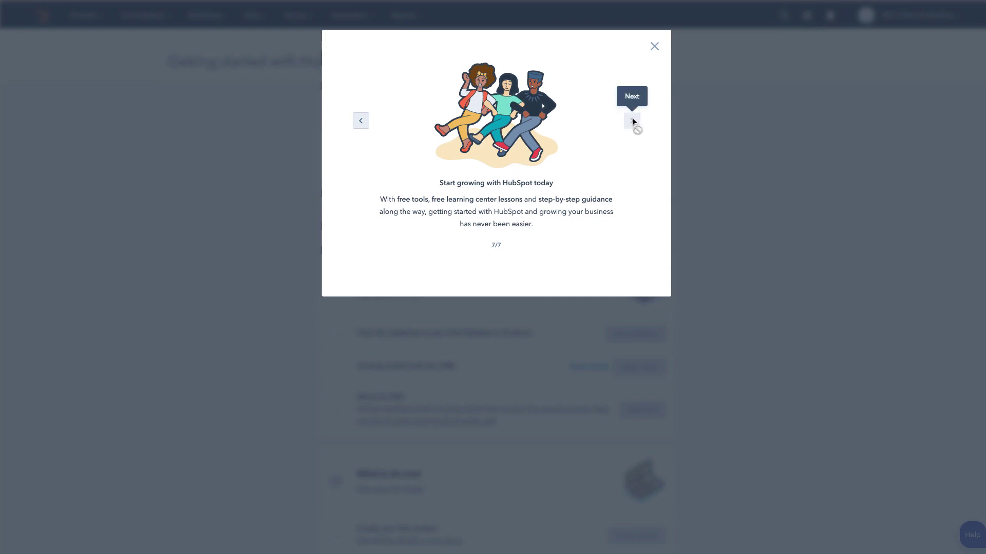
{"action": "left_click", "coordinate": [655, 47]}
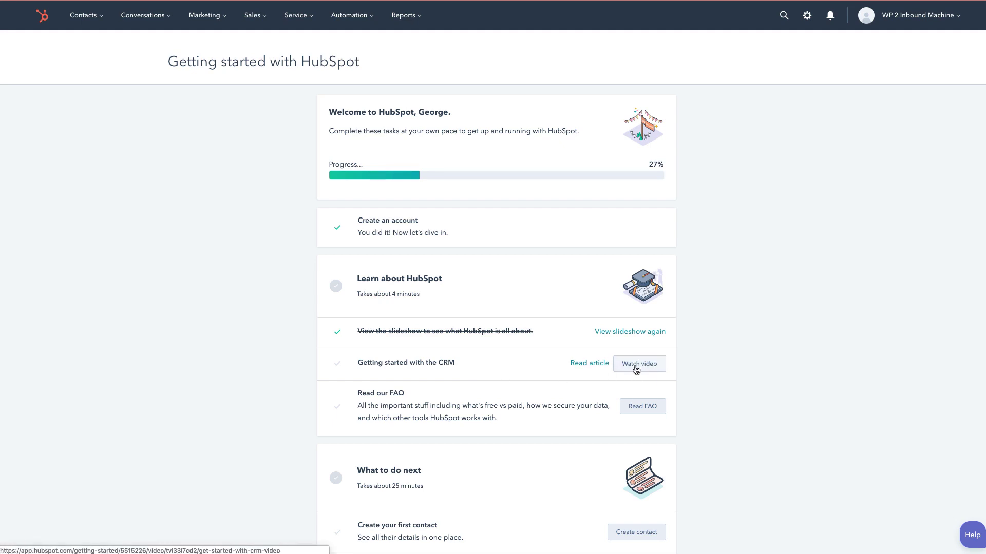
Step: Look over the remaining getting-started tasks and open the CRM's list of all contacts
{"action": "scroll", "coordinate": [557, 375], "scroll_direction": "down", "scroll_amount": 1}
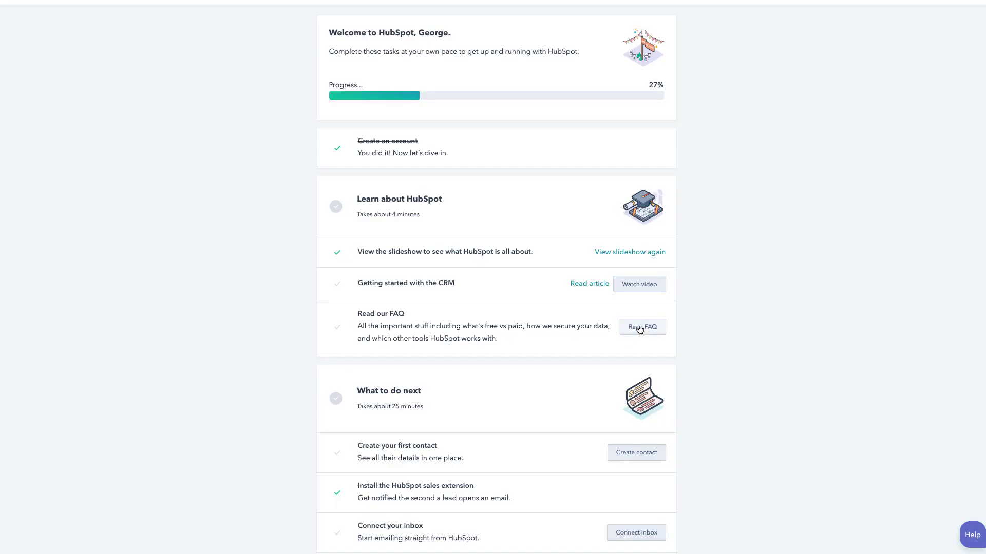
{"action": "scroll", "coordinate": [472, 325], "scroll_direction": "down", "scroll_amount": 2}
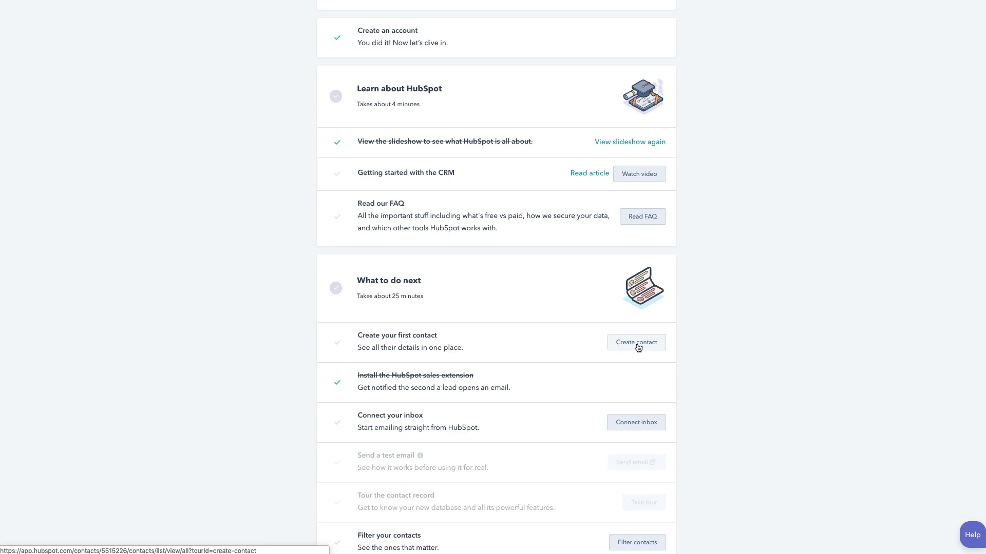
{"action": "scroll", "coordinate": [591, 347], "scroll_direction": "up", "scroll_amount": 3}
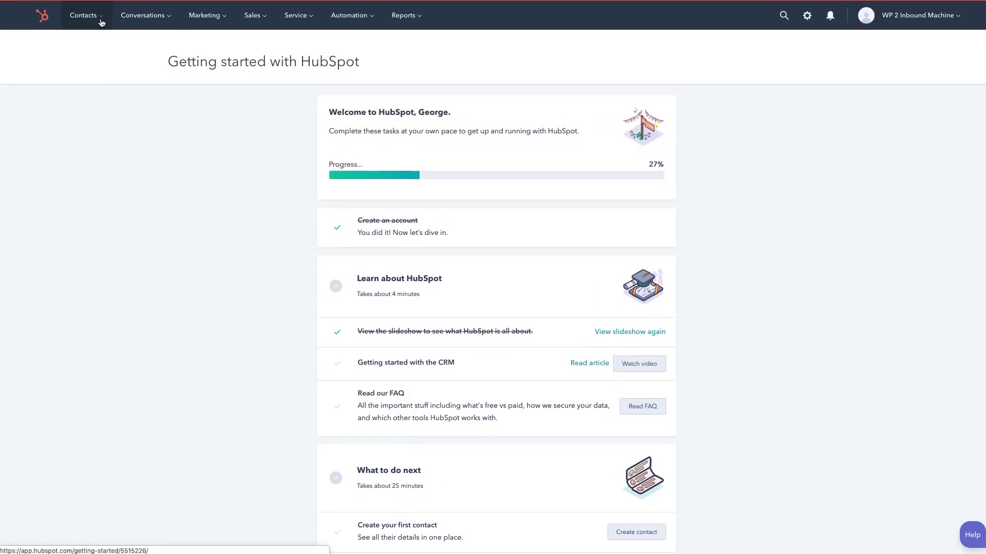
{"action": "left_click", "coordinate": [101, 23]}
{"action": "left_click", "coordinate": [79, 43]}
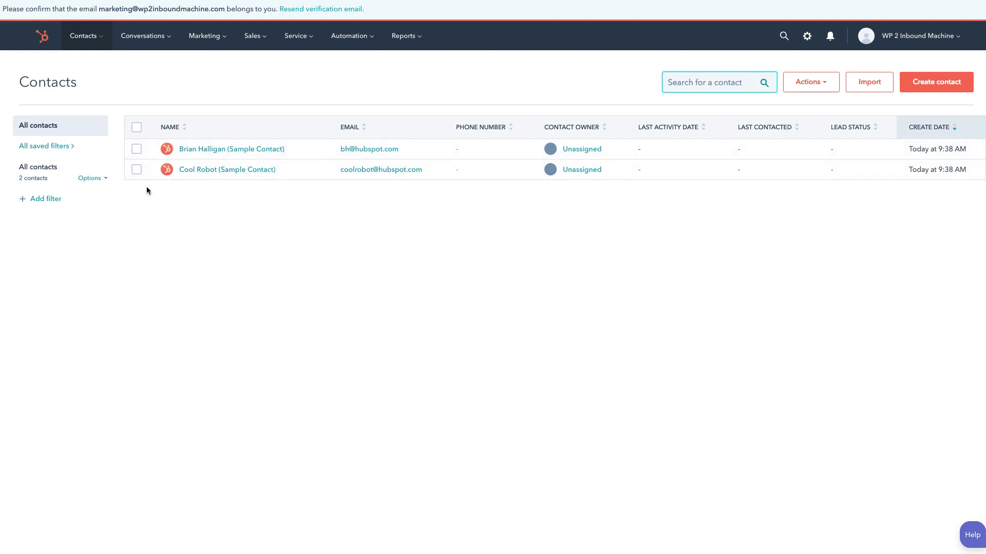
Step: Permanently delete both sample contacts, confirming 2 as the number of contacts to delete
{"action": "left_click", "coordinate": [136, 148]}
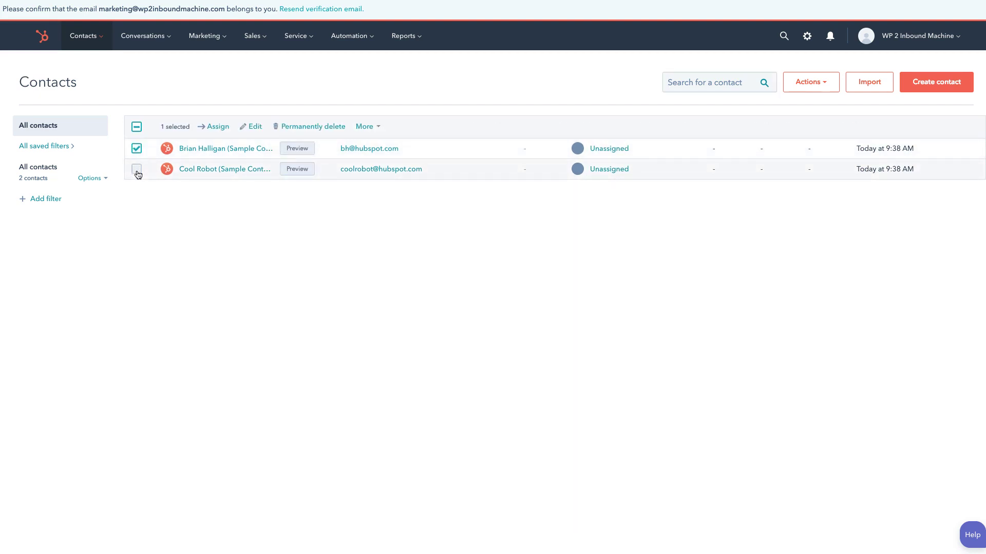
{"action": "left_click", "coordinate": [136, 169]}
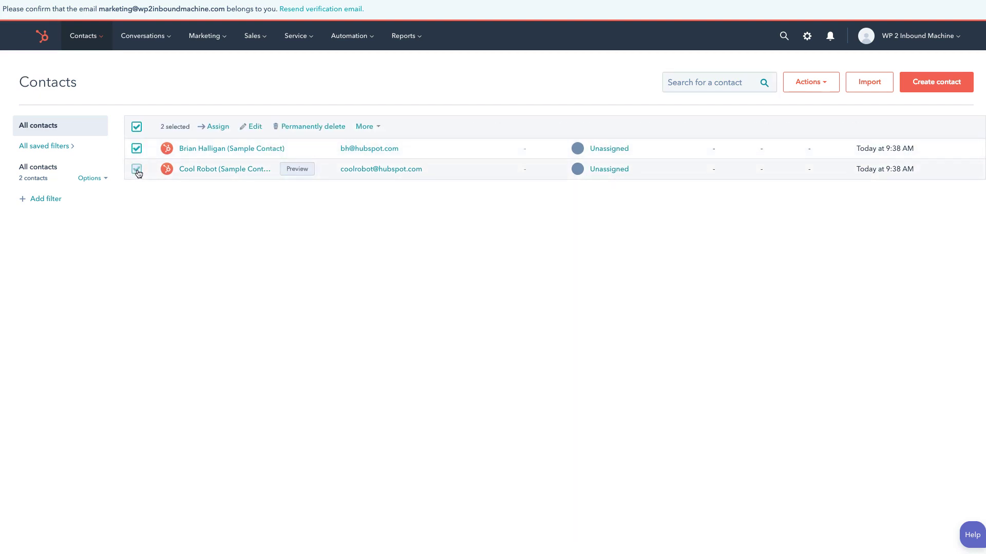
{"action": "left_click", "coordinate": [325, 128]}
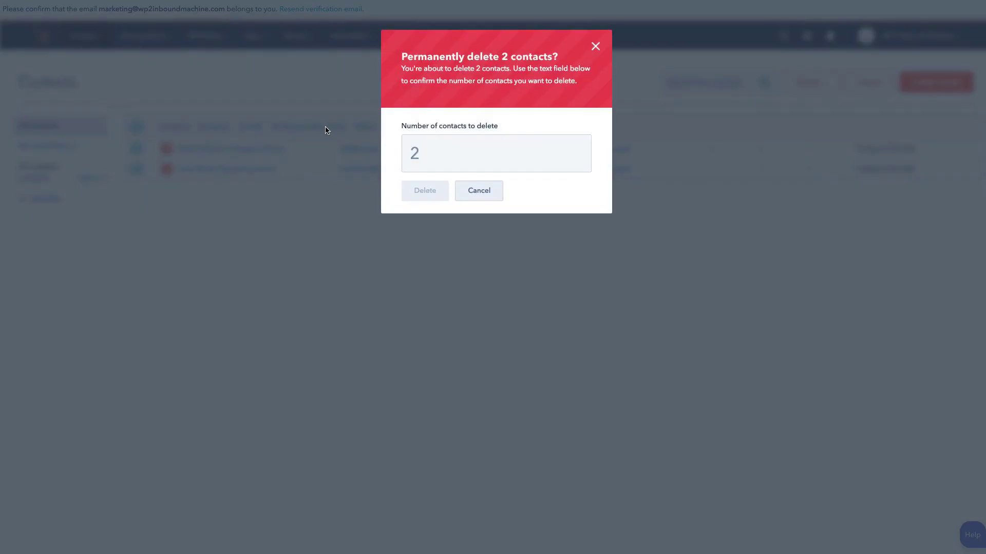
{"action": "left_click", "coordinate": [414, 153]}
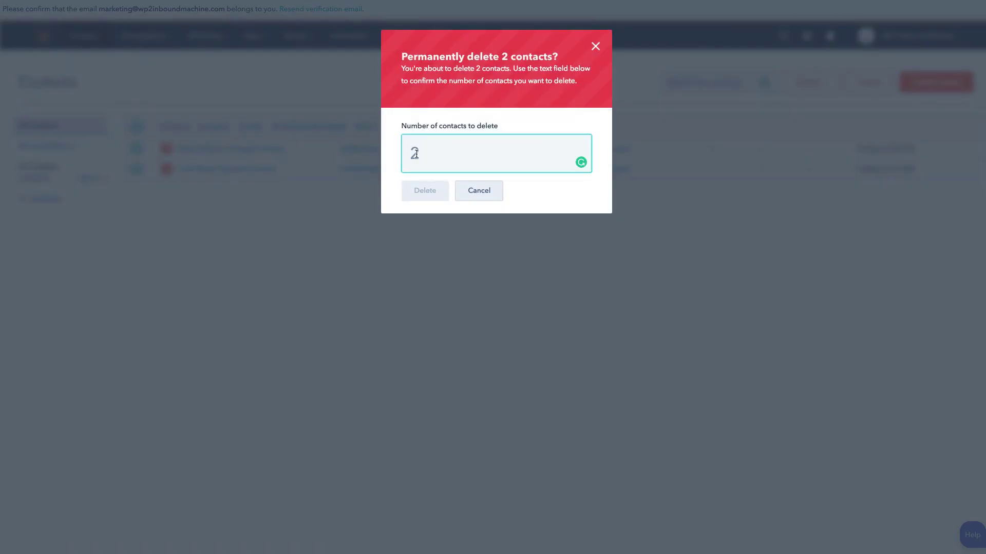
{"action": "type", "text": "2"}
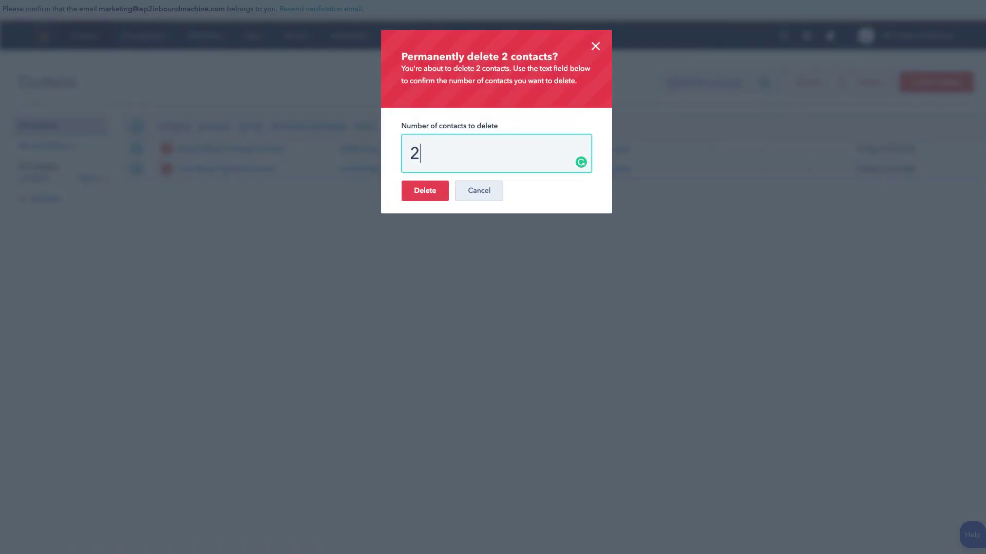
{"action": "left_click", "coordinate": [427, 192]}
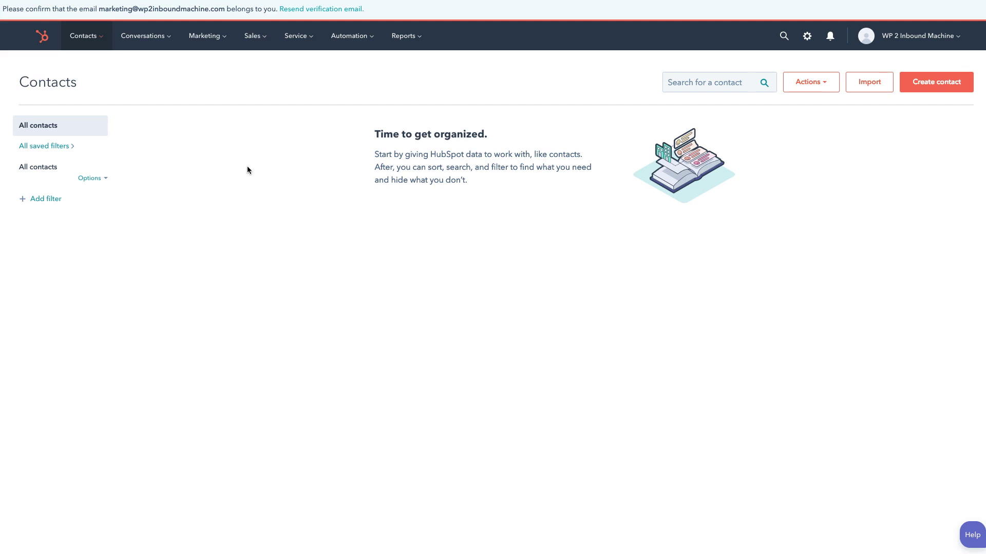
Step: Create a contact with an email, first name, last name, contact owner and the job title Inbound Evangelist
{"action": "left_click", "coordinate": [949, 85]}
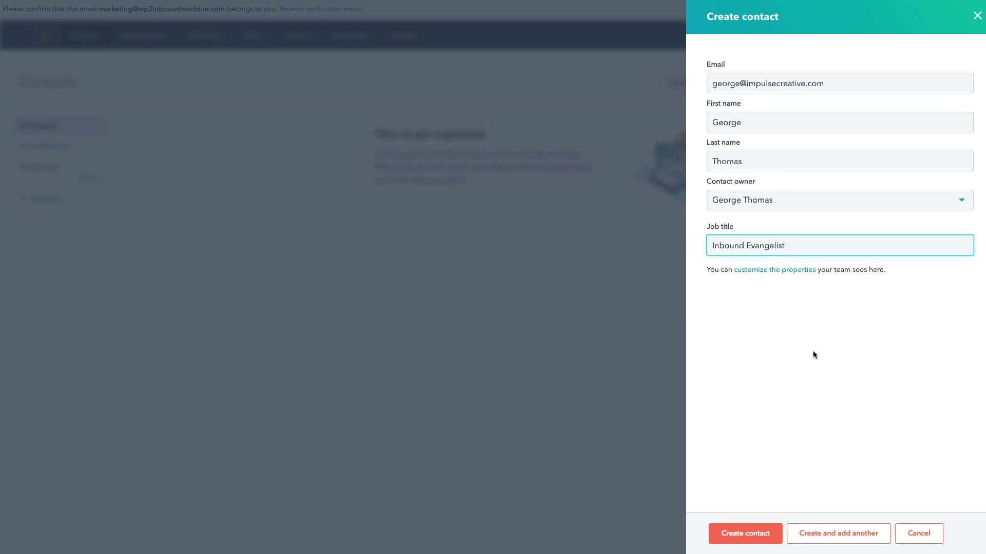
{"action": "left_click", "coordinate": [743, 535]}
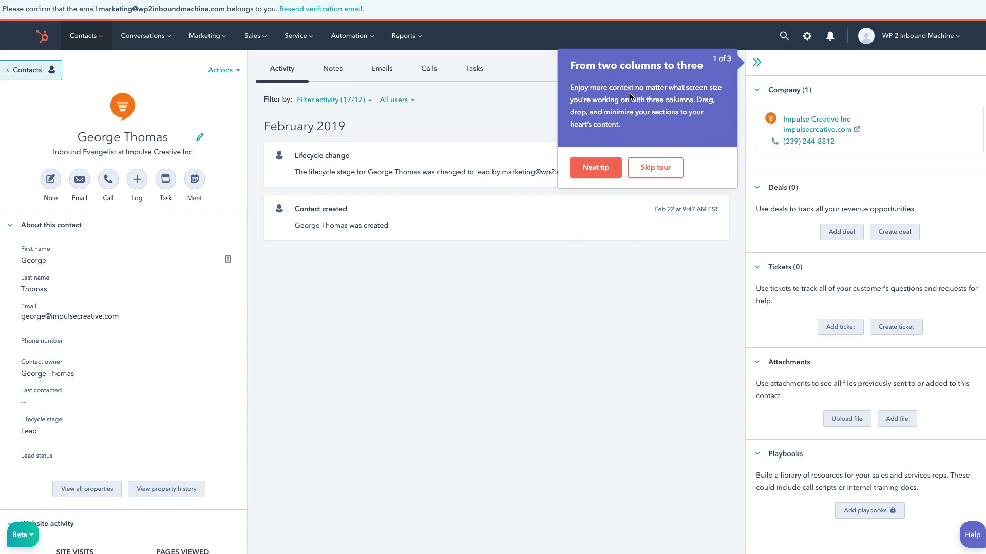
Step: Collapse the Company, Deals, Tickets, Attachments and Playbooks sections of the new contact's record
{"action": "left_click", "coordinate": [757, 93]}
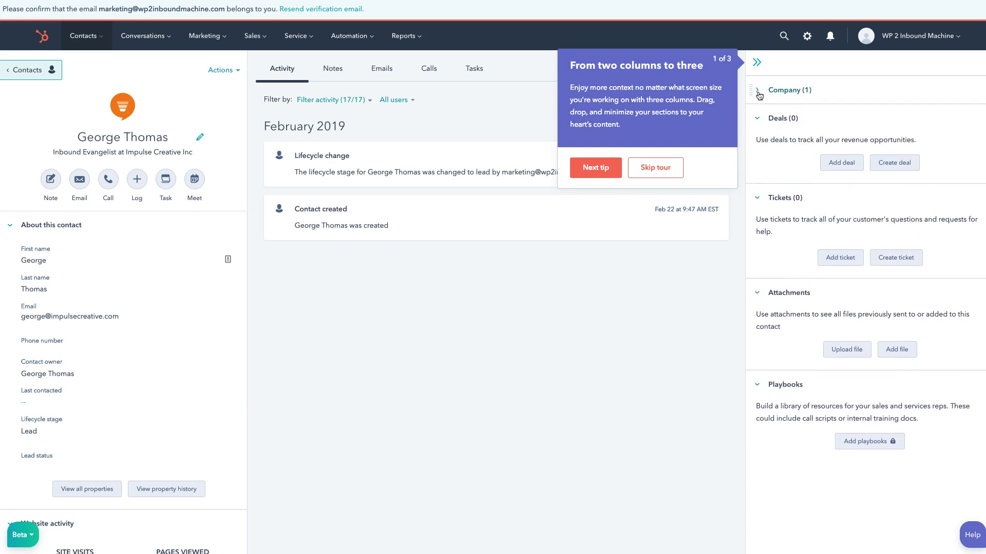
{"action": "left_click", "coordinate": [758, 125]}
{"action": "left_click", "coordinate": [758, 147]}
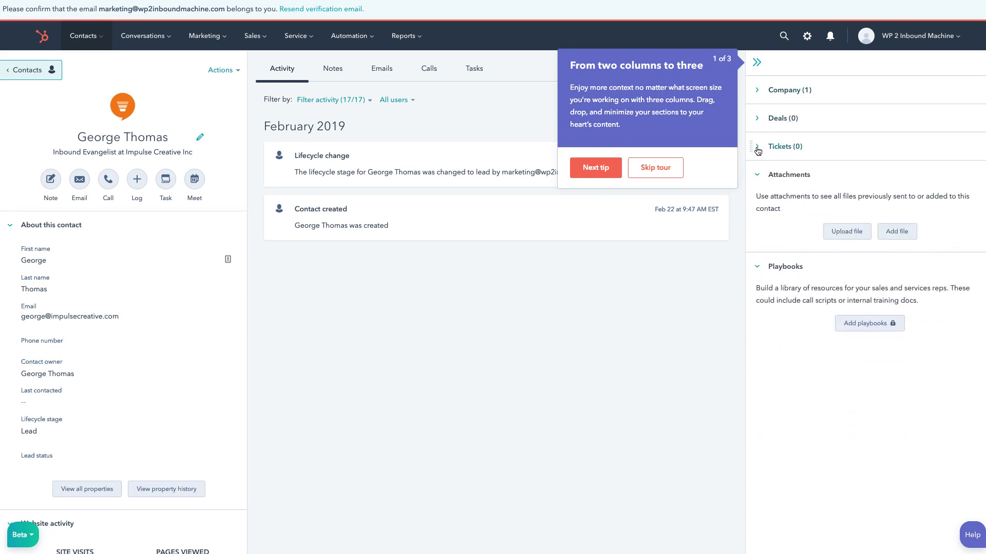
{"action": "left_click", "coordinate": [759, 176]}
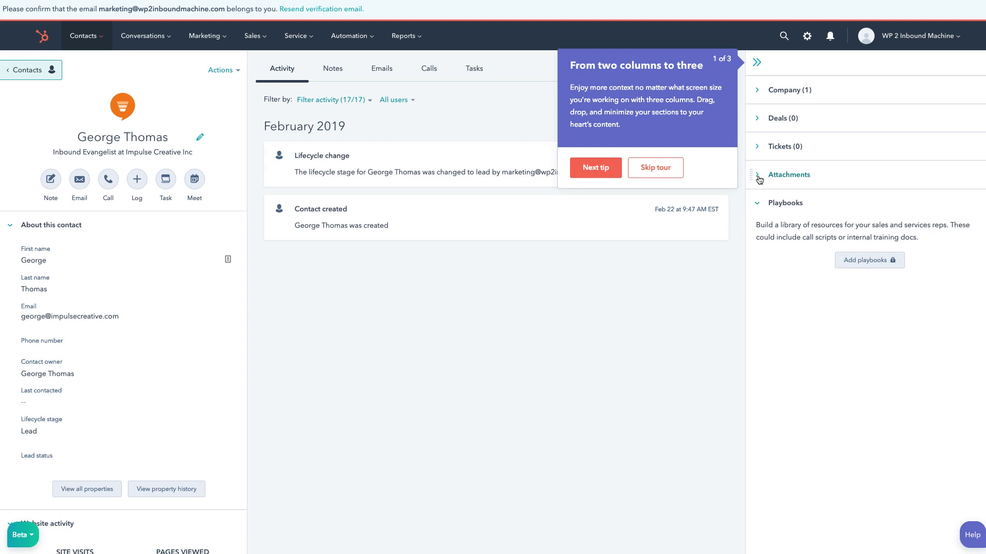
{"action": "left_click", "coordinate": [758, 205]}
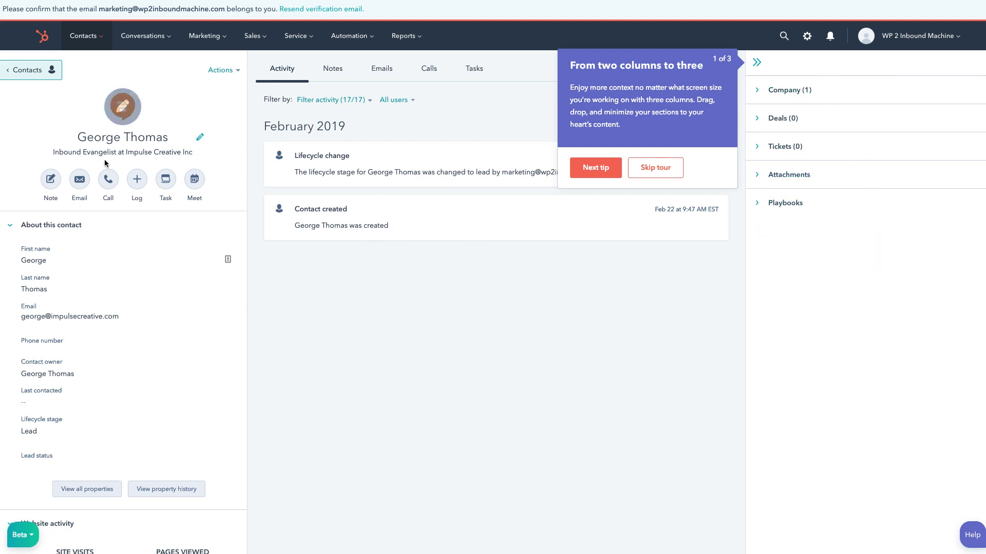
Step: Advance the contact record tour to its second tip and collapse the About this contact and Website activity sections
{"action": "left_click", "coordinate": [596, 168]}
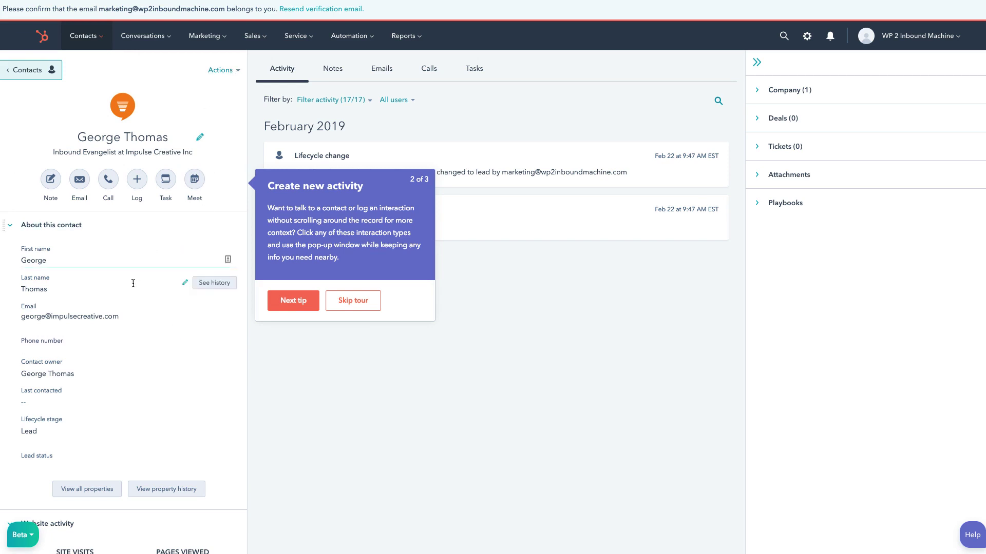
{"action": "scroll", "coordinate": [119, 418], "scroll_direction": "down", "scroll_amount": 1}
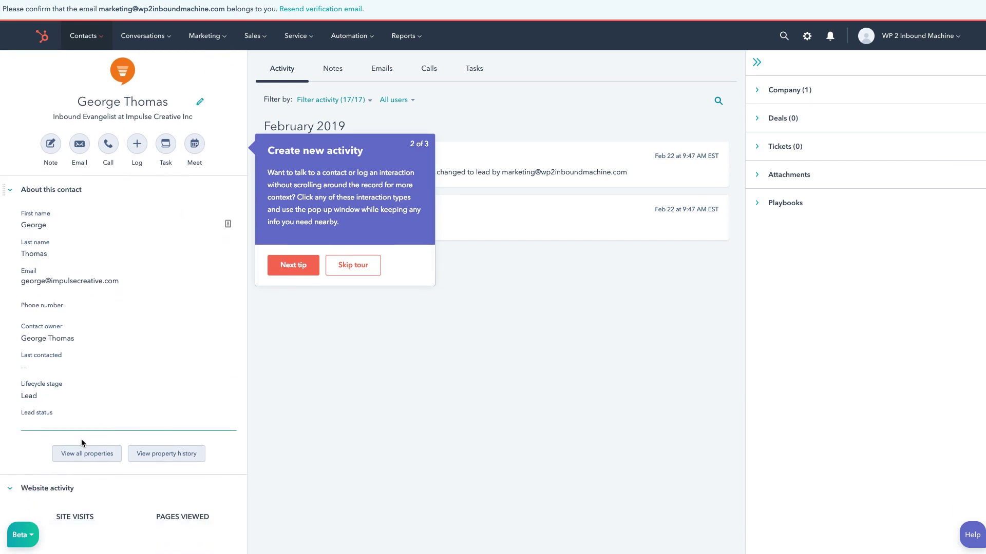
{"action": "left_click", "coordinate": [11, 189]}
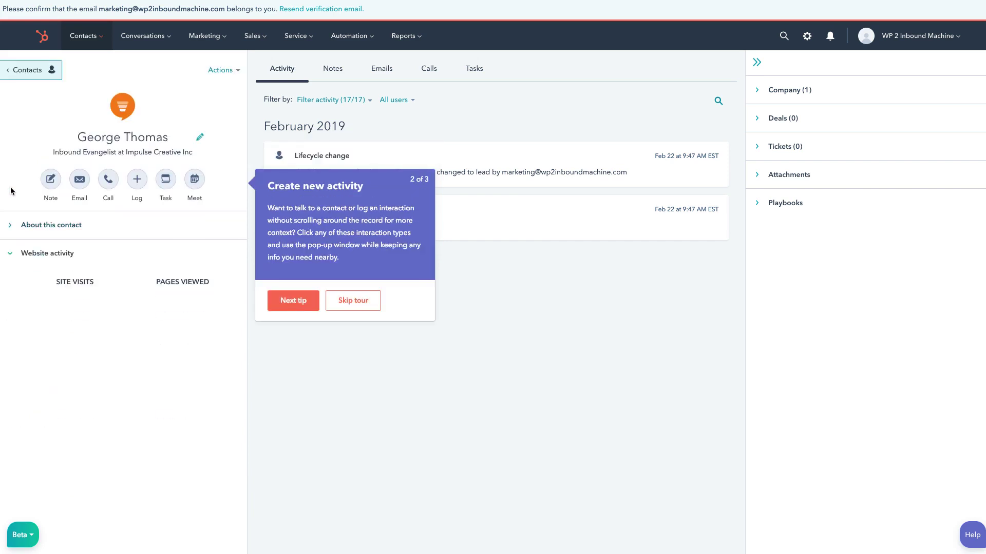
{"action": "left_click", "coordinate": [13, 254]}
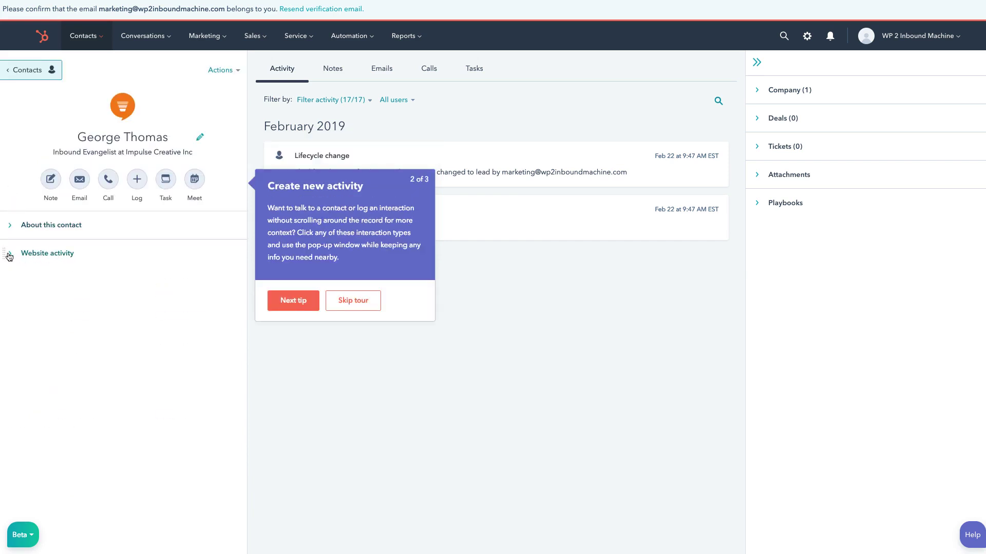
{"action": "left_click", "coordinate": [9, 254]}
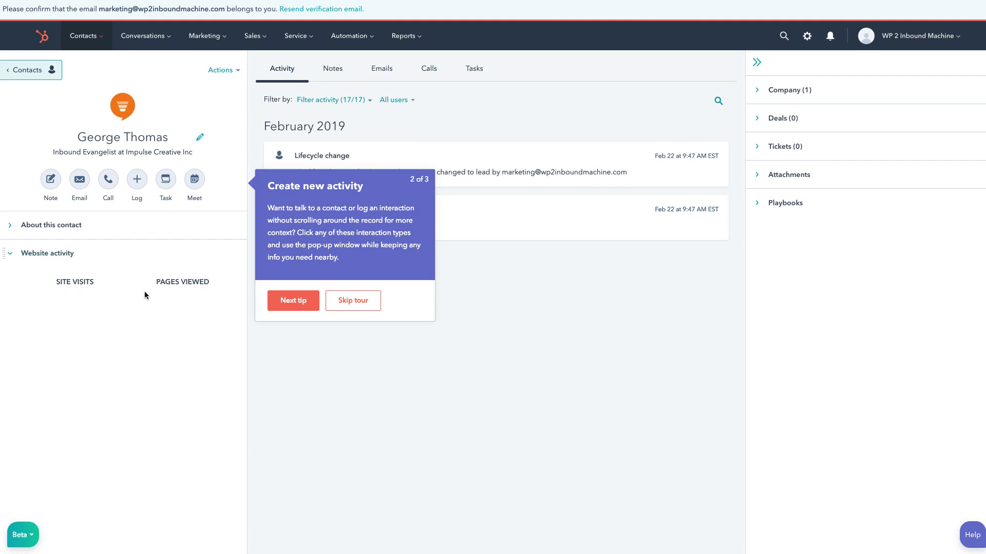
{"action": "left_click", "coordinate": [11, 256]}
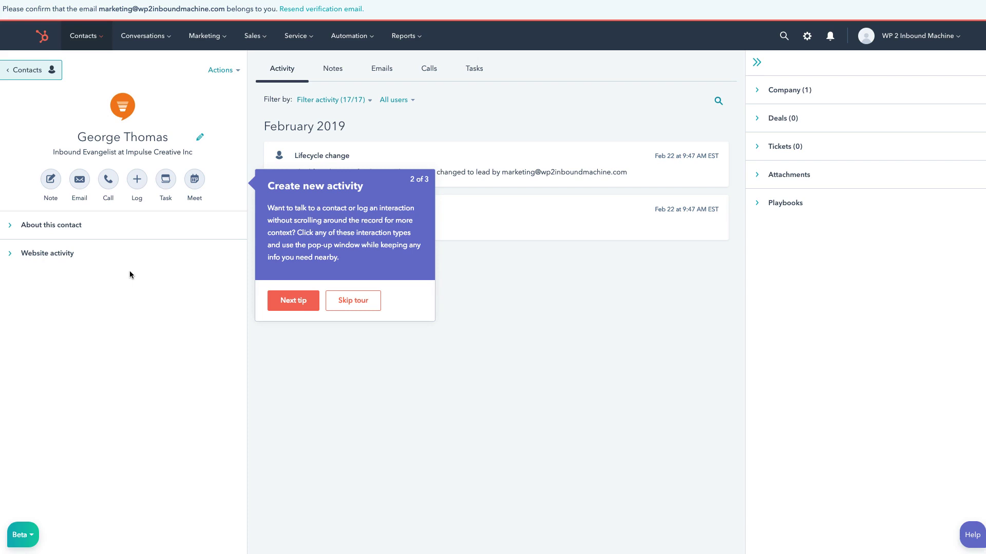
Step: Advance the tour to its third tip, enlarge the note editor and restore it to its normal size
{"action": "left_click", "coordinate": [297, 303]}
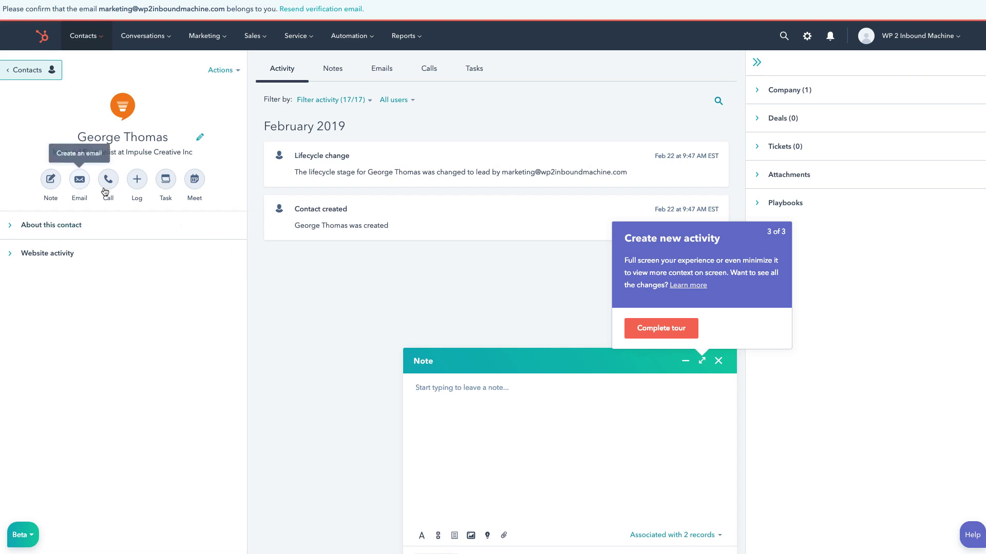
{"action": "left_click", "coordinate": [702, 362]}
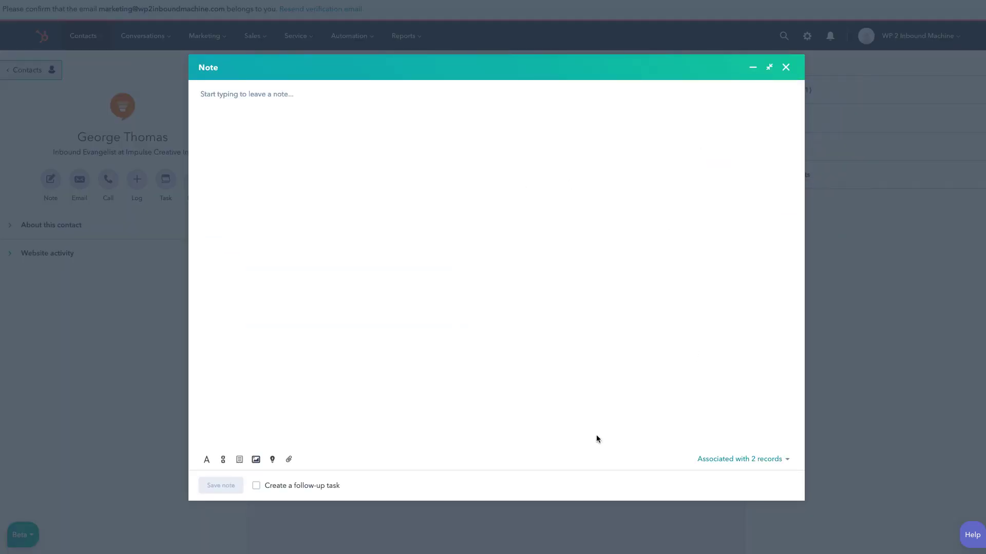
{"action": "left_click", "coordinate": [769, 67]}
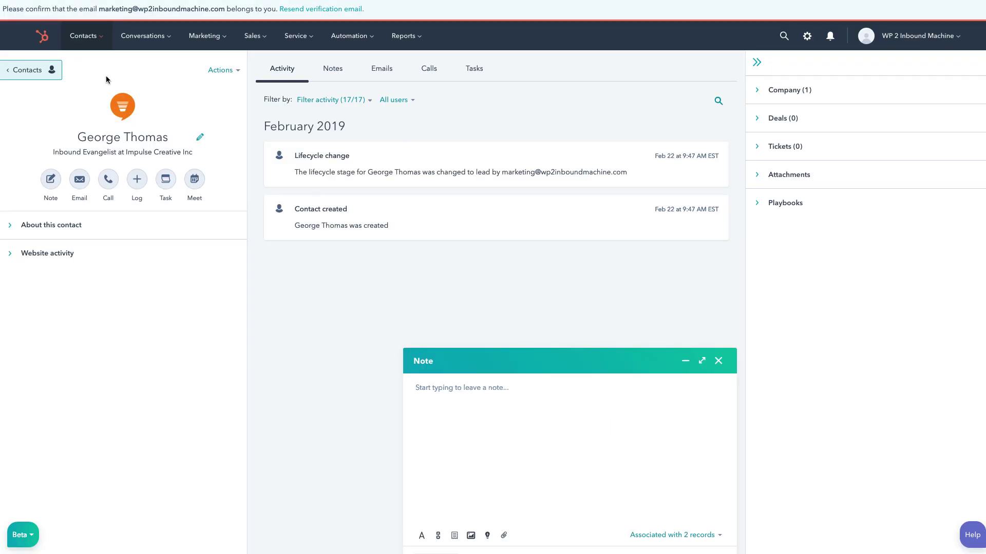
Step: Open the Marketing Dashboard and look over its reports and the list of other available dashboards
{"action": "left_click", "coordinate": [40, 34]}
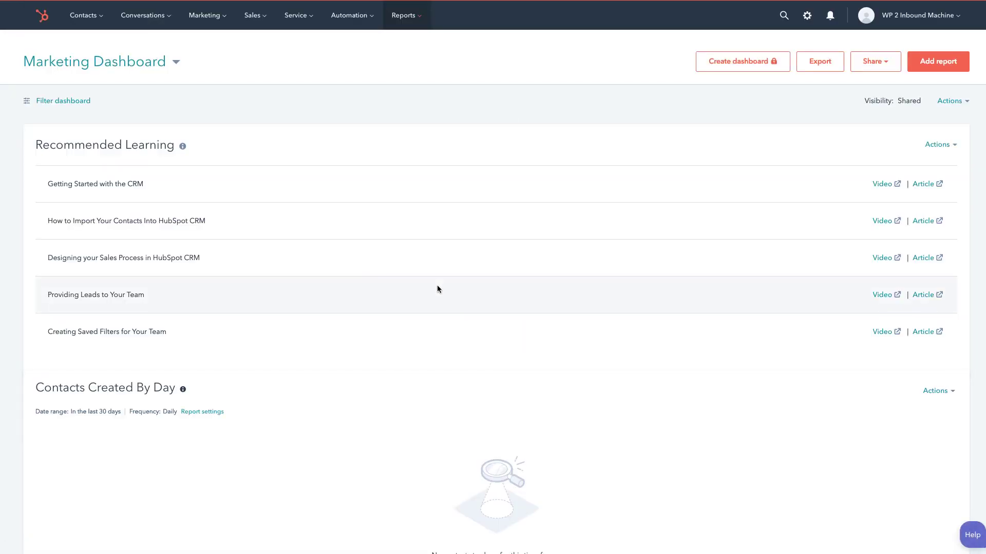
{"action": "scroll", "coordinate": [437, 288], "scroll_direction": "down", "scroll_amount": 4}
{"action": "scroll", "coordinate": [437, 286], "scroll_direction": "down", "scroll_amount": 8}
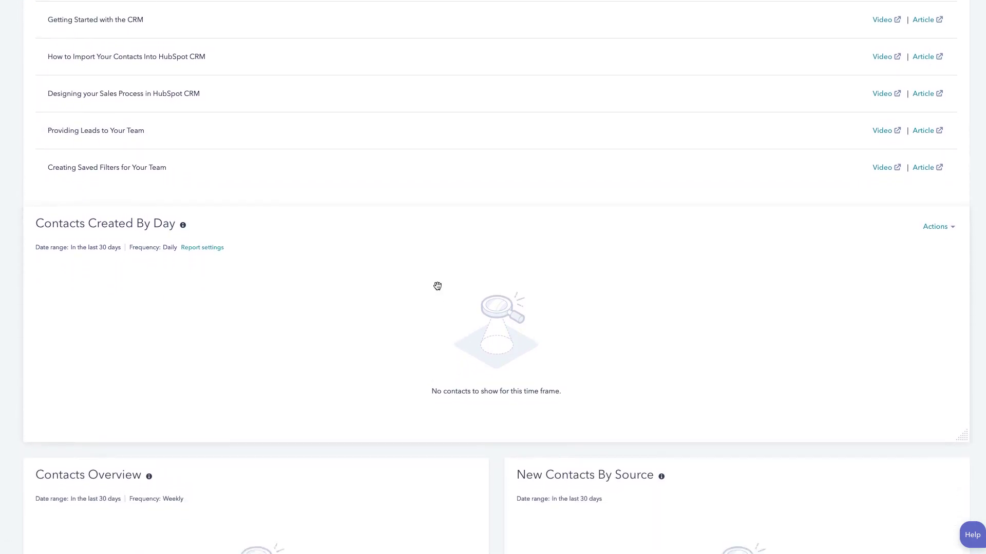
{"action": "scroll", "coordinate": [437, 285], "scroll_direction": "up", "scroll_amount": 12}
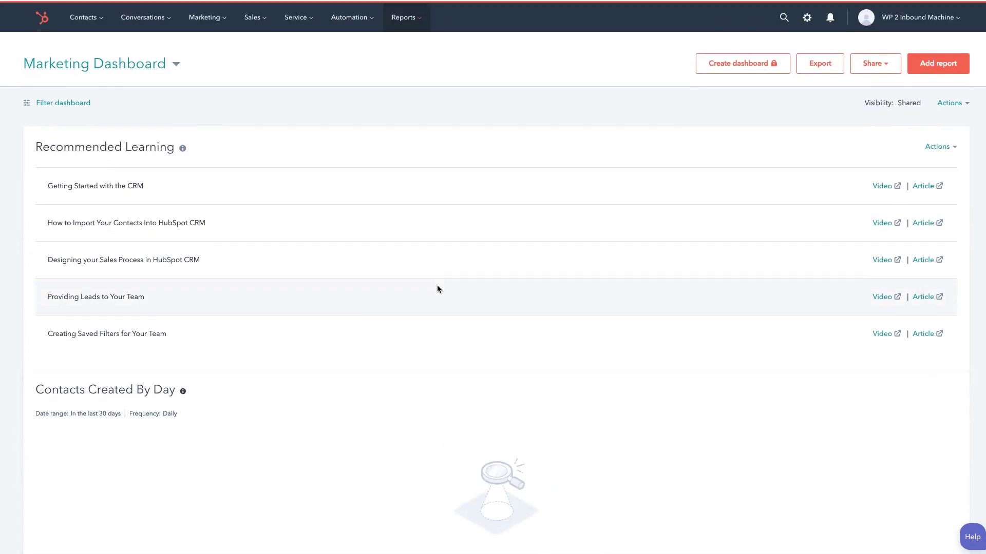
{"action": "scroll", "coordinate": [197, 384], "scroll_direction": "down", "scroll_amount": 10}
{"action": "scroll", "coordinate": [197, 385], "scroll_direction": "down", "scroll_amount": 3}
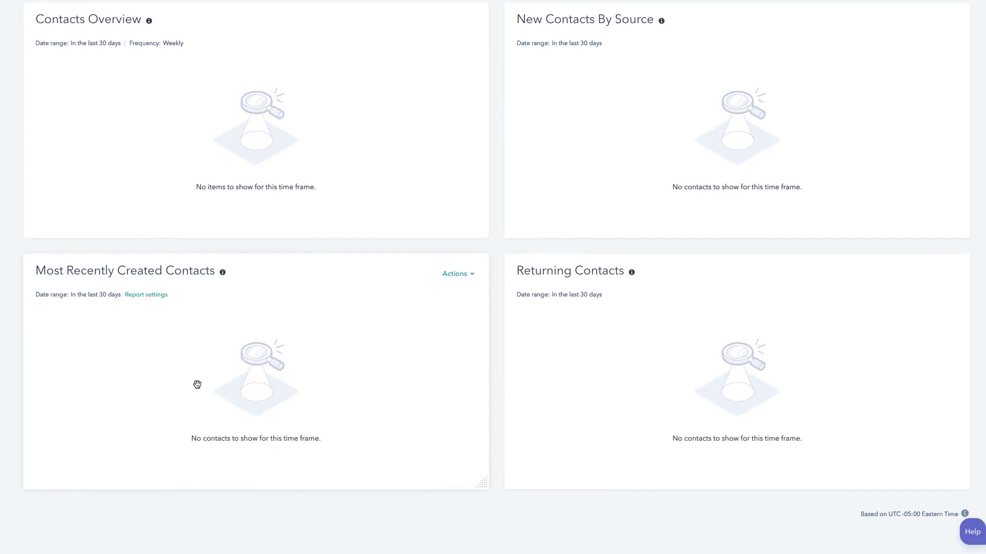
{"action": "scroll", "coordinate": [220, 352], "scroll_direction": "up", "scroll_amount": 10}
{"action": "scroll", "coordinate": [221, 351], "scroll_direction": "up", "scroll_amount": 3}
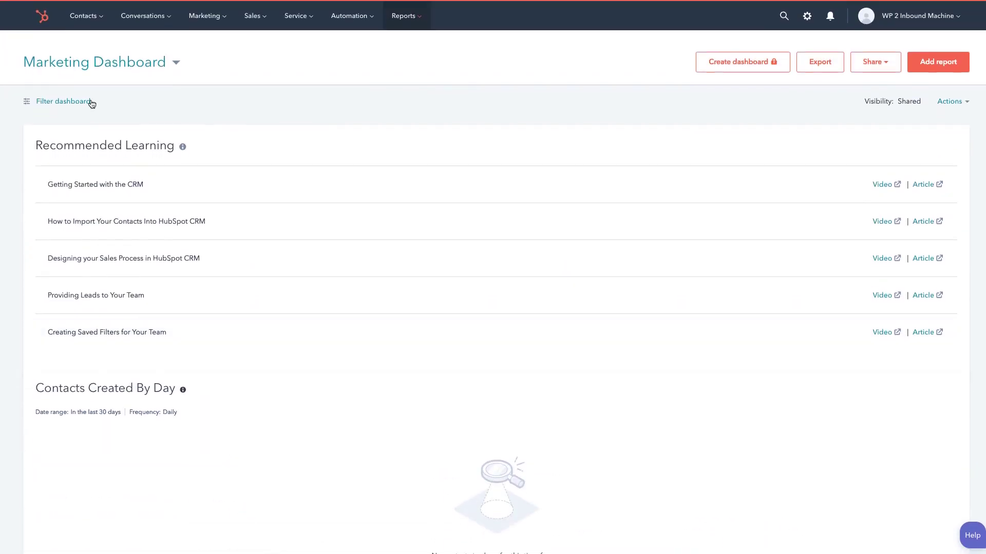
{"action": "left_click", "coordinate": [173, 65]}
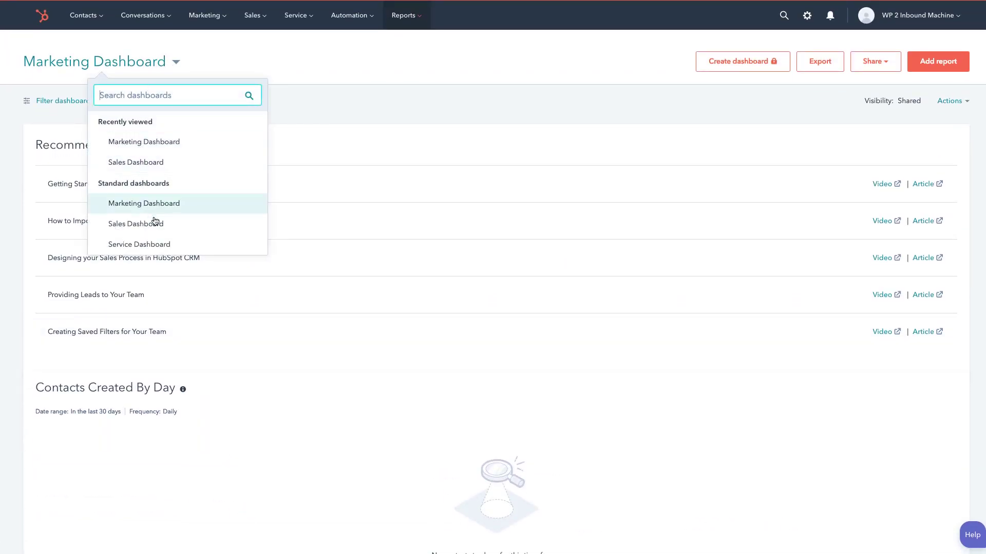
{"action": "left_click", "coordinate": [333, 99]}
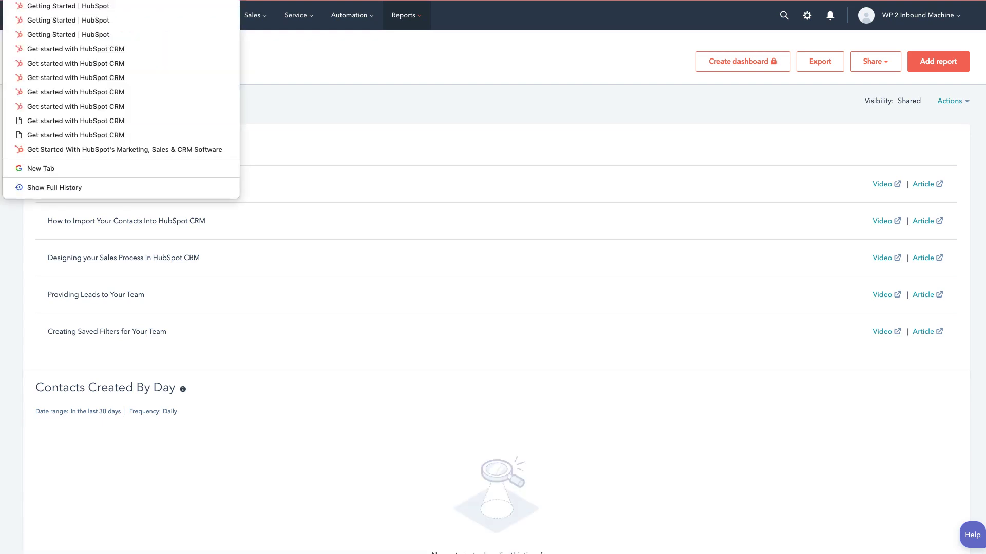
Step: Return to the getting-started checklist, begin connecting an inbox with Other mail account as provider, and continue past the access notice
{"action": "left_click", "coordinate": [35, 33]}
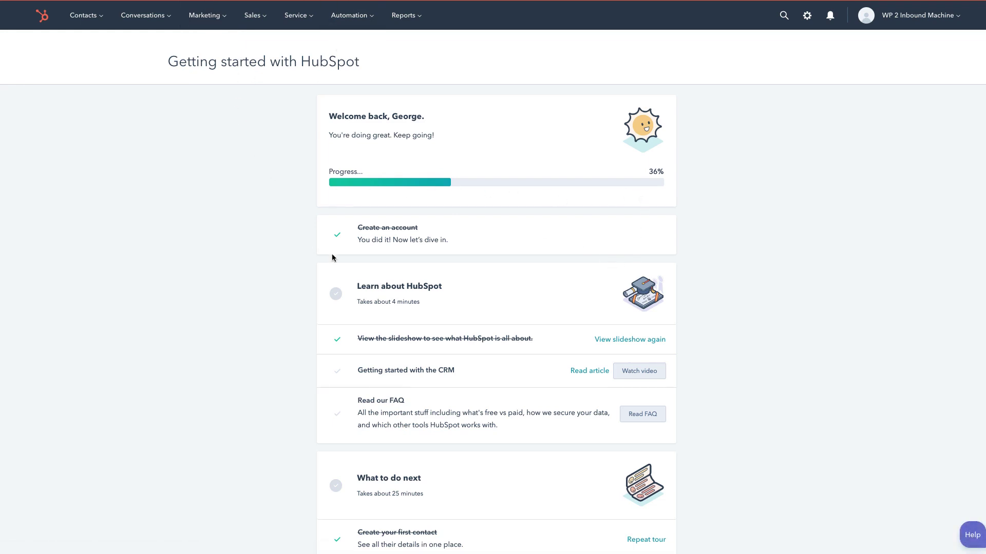
{"action": "scroll", "coordinate": [368, 300], "scroll_direction": "down", "scroll_amount": 3}
{"action": "scroll", "coordinate": [368, 298], "scroll_direction": "down", "scroll_amount": 3}
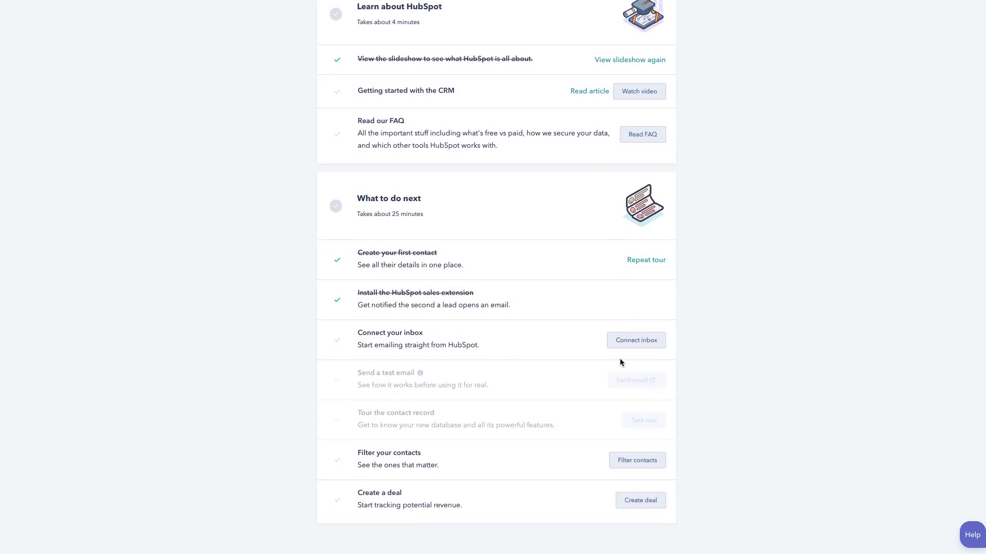
{"action": "left_click", "coordinate": [643, 343]}
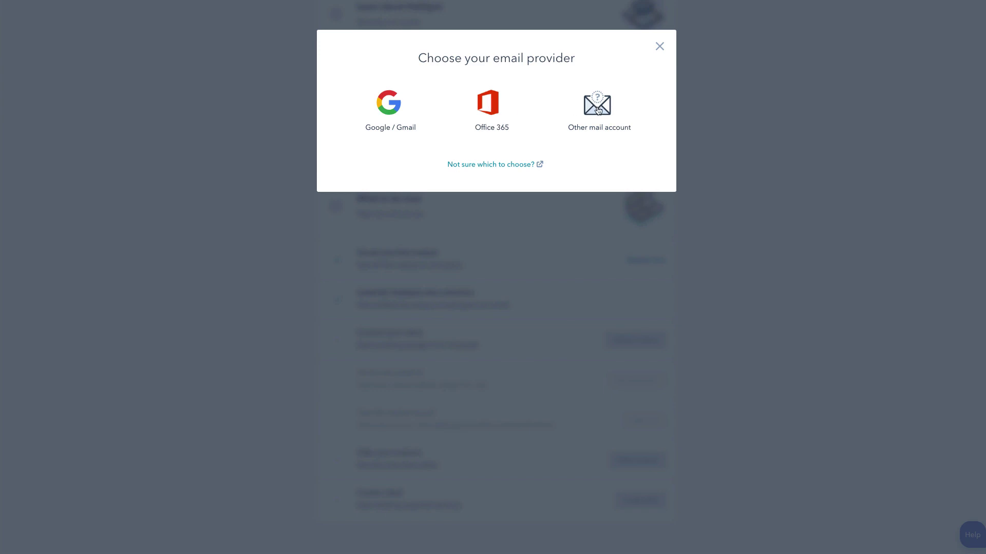
{"action": "left_click", "coordinate": [598, 108]}
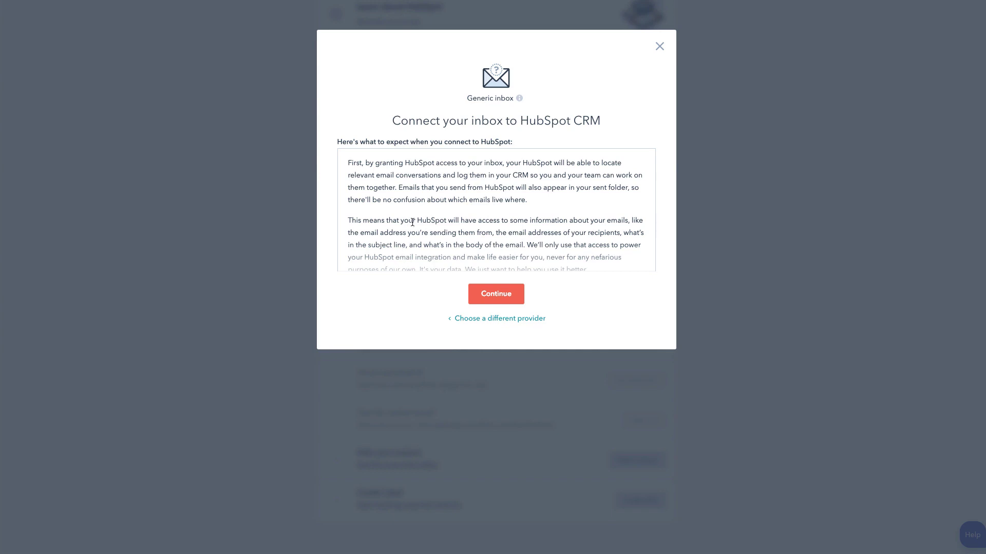
{"action": "scroll", "coordinate": [412, 222], "scroll_direction": "down", "scroll_amount": 4}
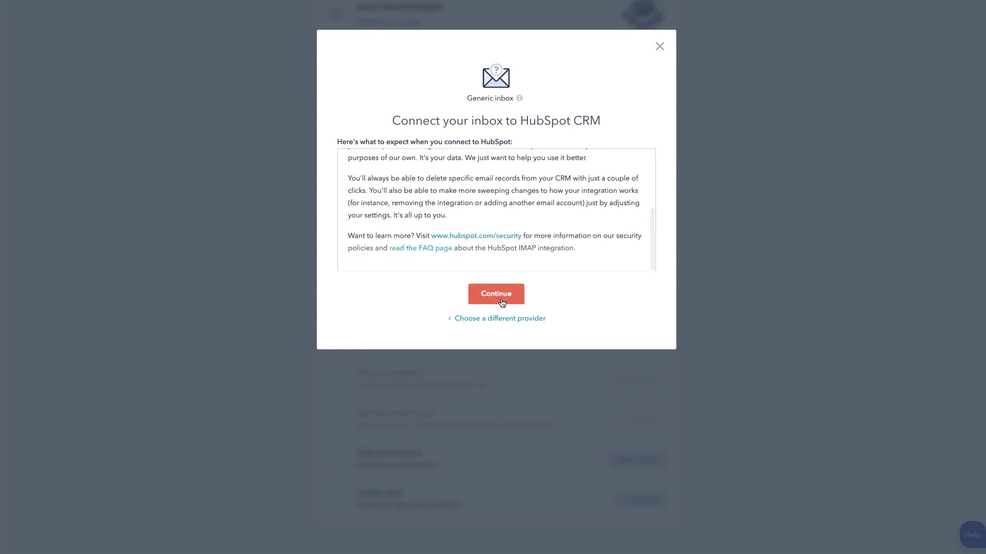
{"action": "left_click", "coordinate": [502, 303]}
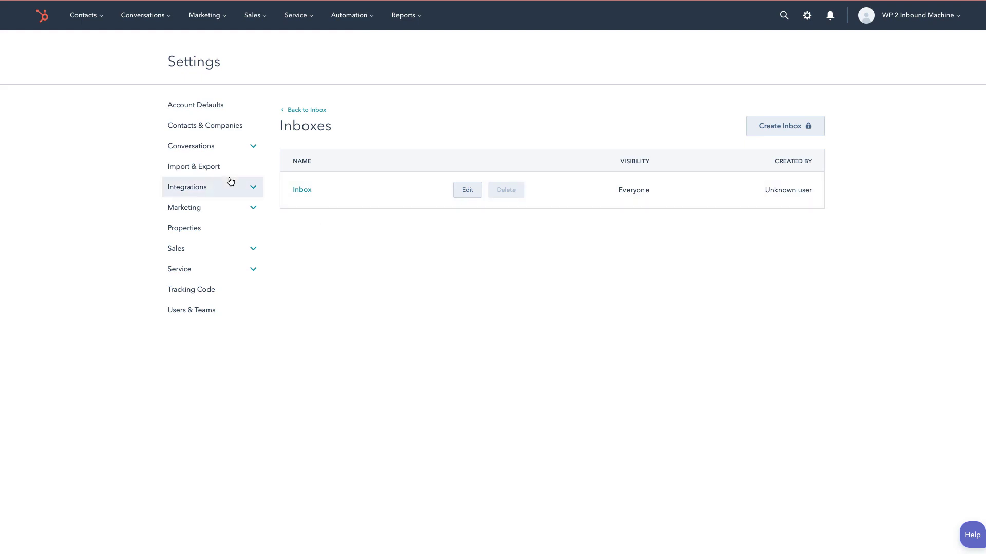
Step: Open the Email Integrations settings, view the provider choices for connecting a personal inbox, and dismiss them
{"action": "left_click", "coordinate": [199, 190]}
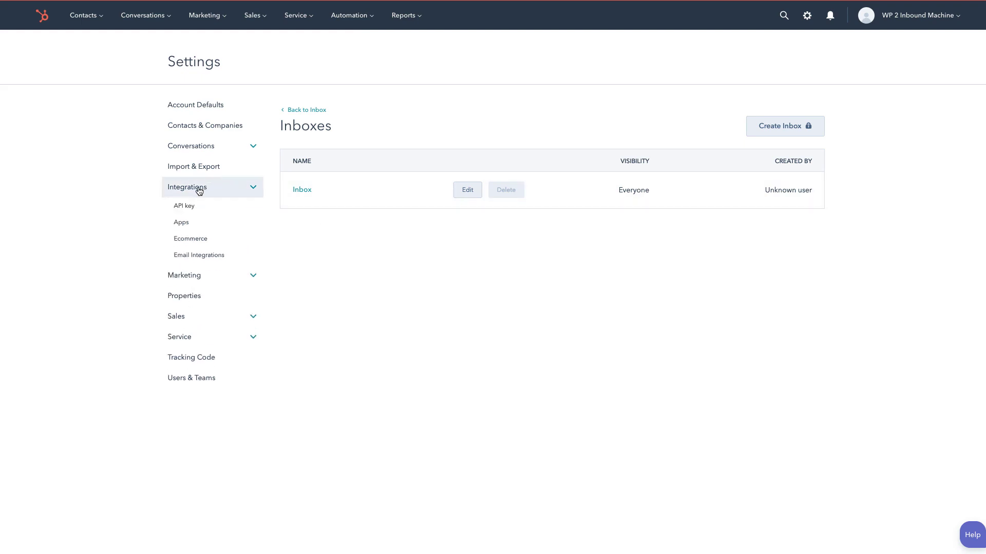
{"action": "left_click", "coordinate": [206, 255]}
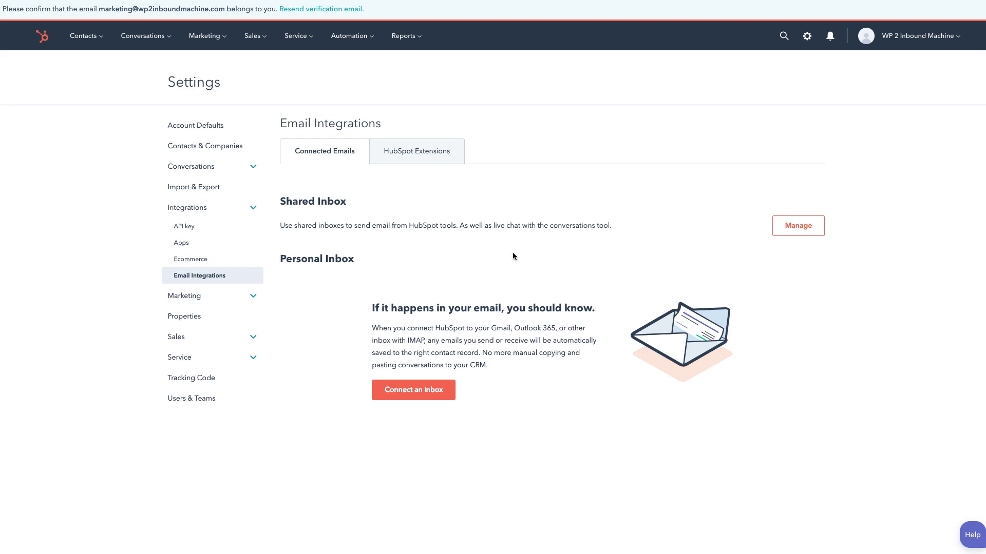
{"action": "left_click", "coordinate": [416, 394]}
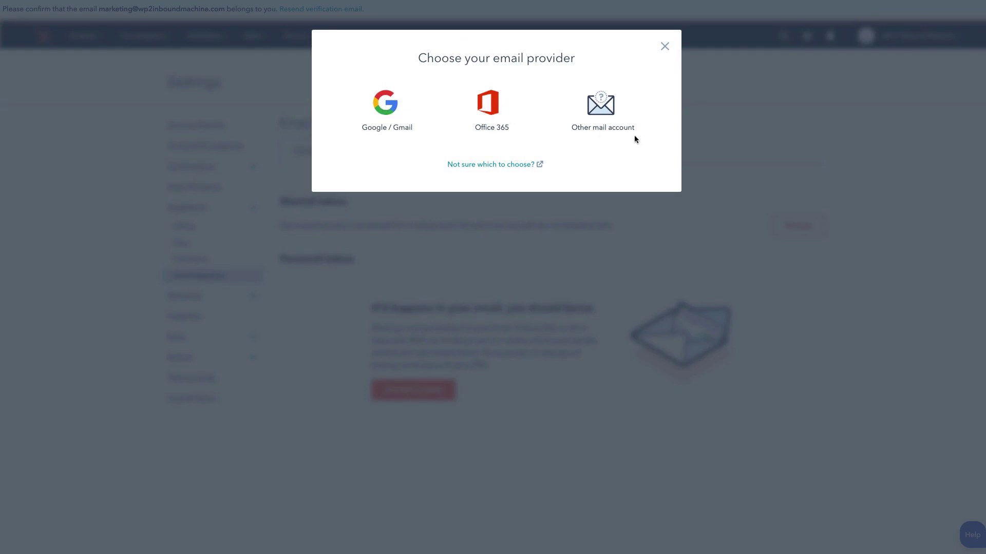
{"action": "left_click", "coordinate": [665, 48]}
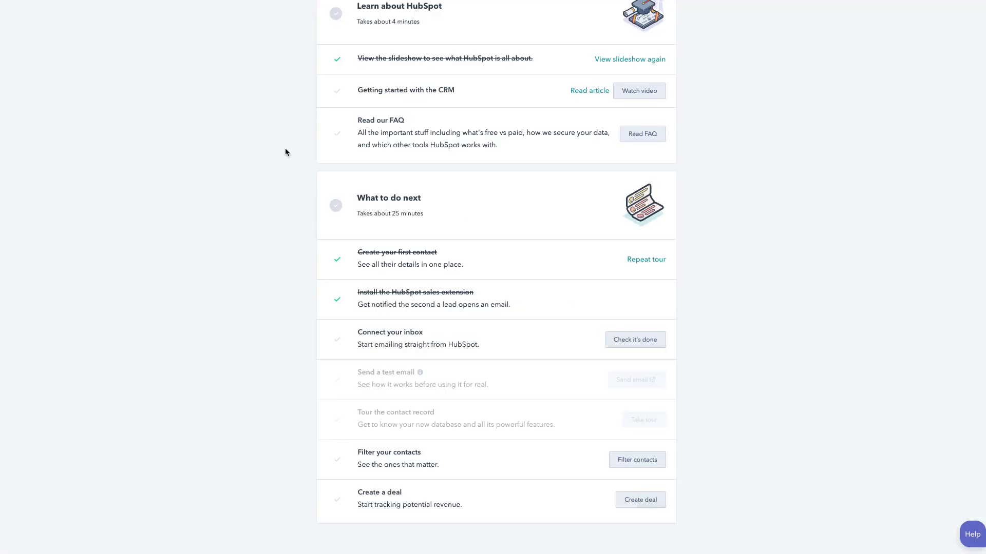
Step: Start the Filter your contacts task from the checklist, begin its guided tour and open the list of properties for adding a filter
{"action": "mouse_move", "coordinate": [421, 373]}
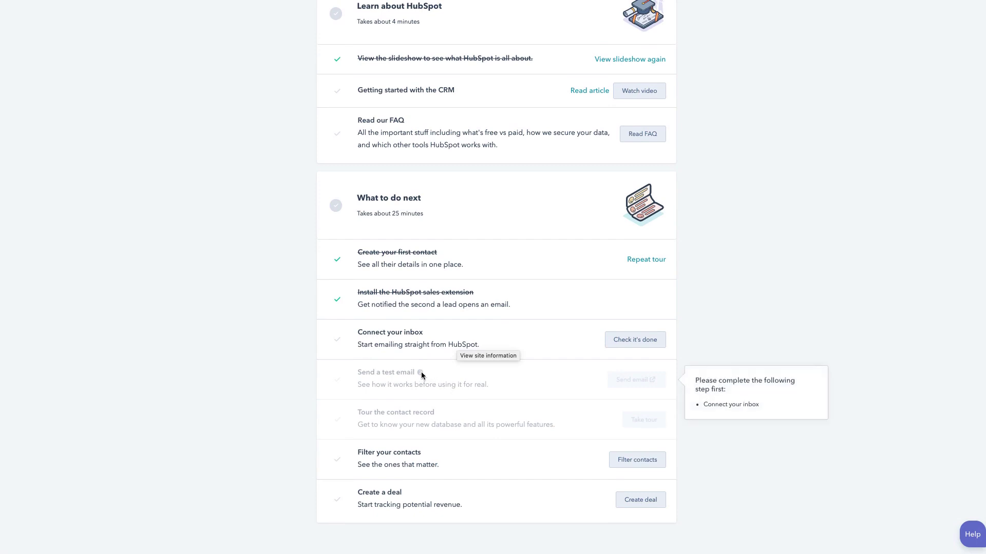
{"action": "mouse_move", "coordinate": [411, 425]}
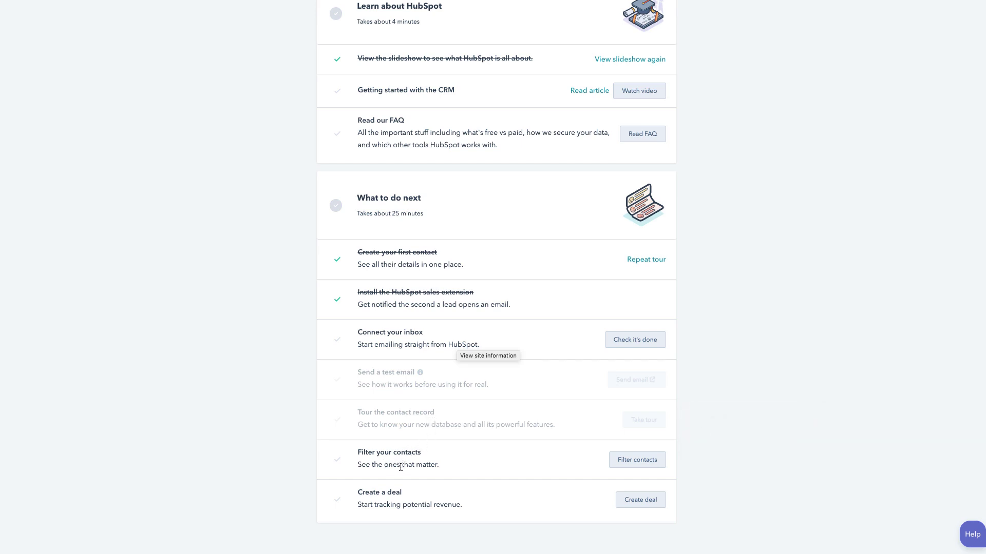
{"action": "left_click", "coordinate": [641, 460]}
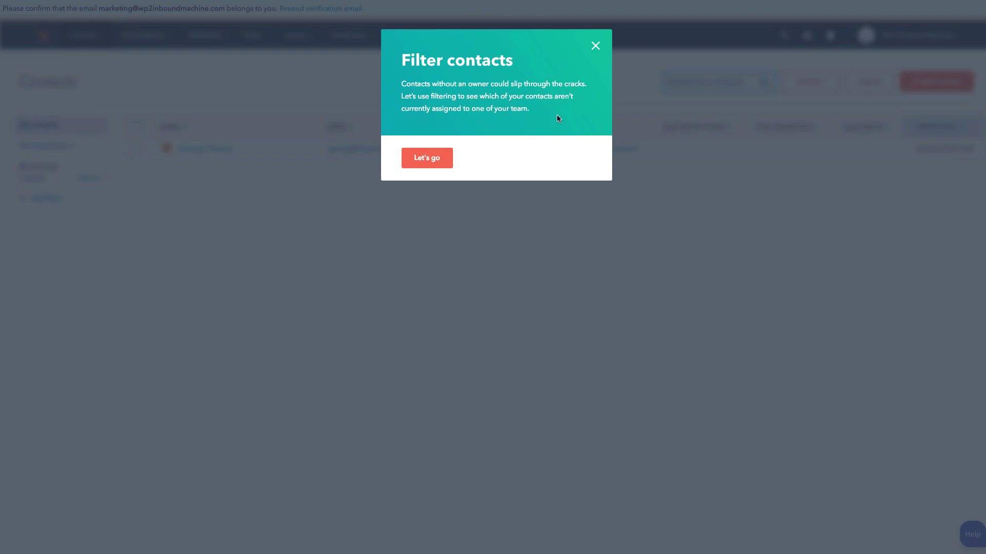
{"action": "left_click", "coordinate": [431, 158]}
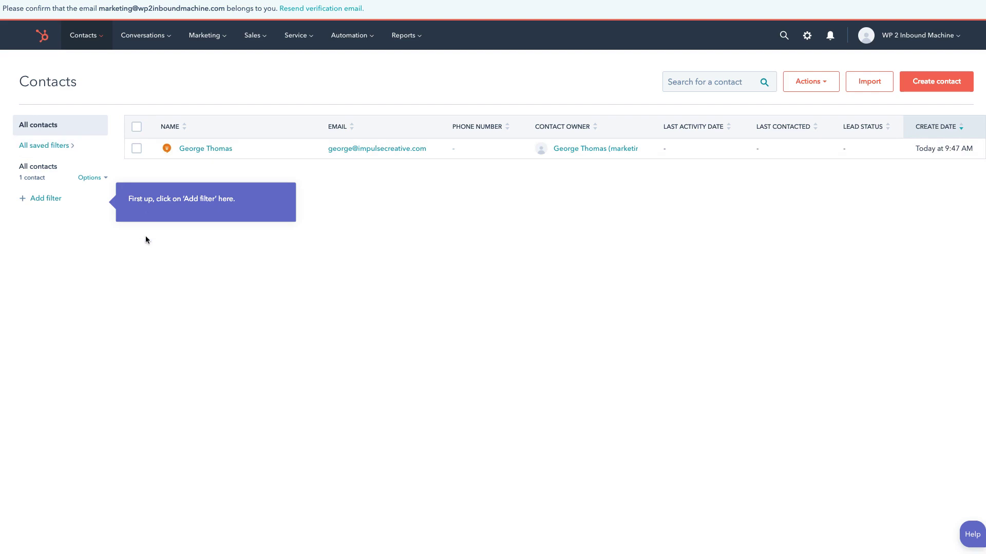
{"action": "left_click", "coordinate": [43, 199]}
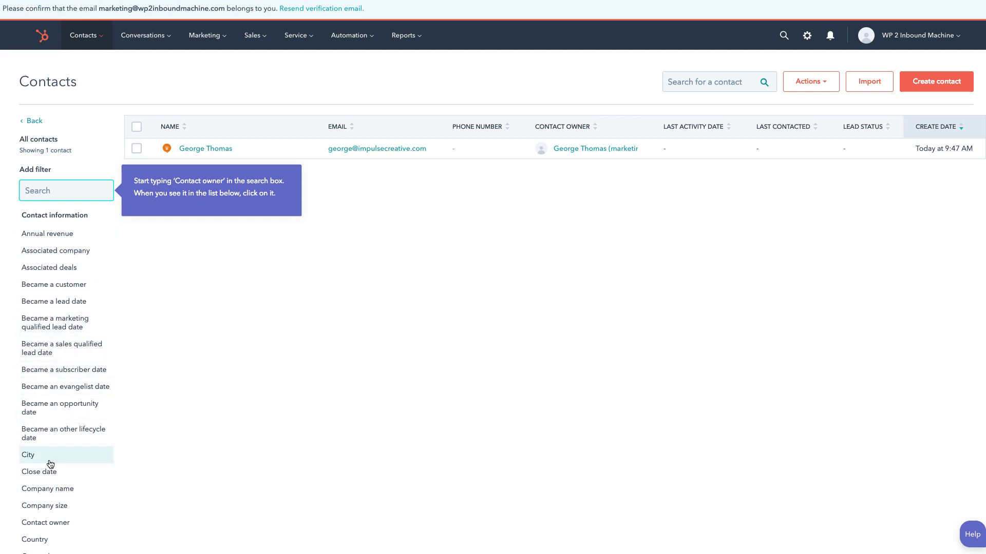
Step: Look through the contact properties available as filters, from contact information down to social media information
{"action": "scroll", "coordinate": [66, 490], "scroll_direction": "down", "scroll_amount": 2}
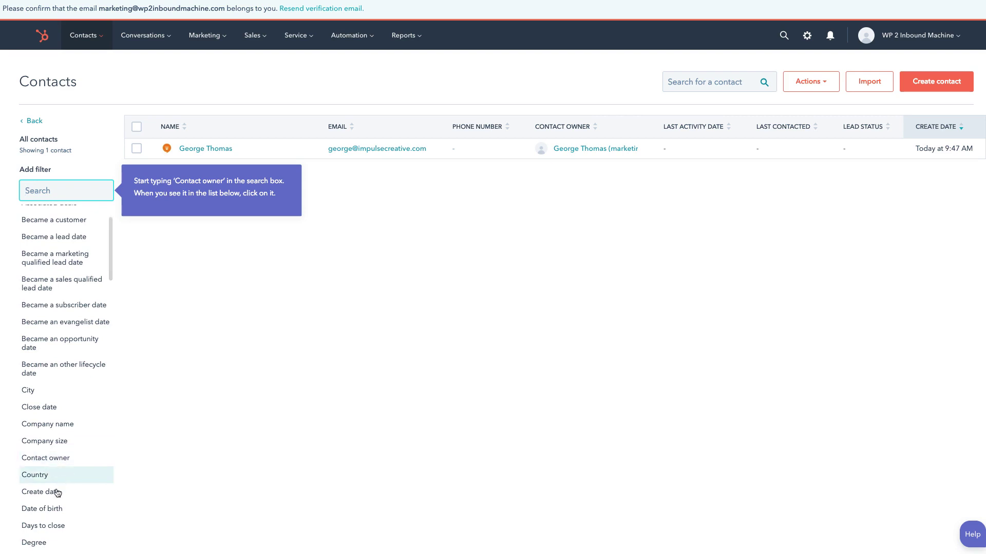
{"action": "scroll", "coordinate": [48, 508], "scroll_direction": "down", "scroll_amount": 1}
{"action": "scroll", "coordinate": [47, 487], "scroll_direction": "down", "scroll_amount": 9}
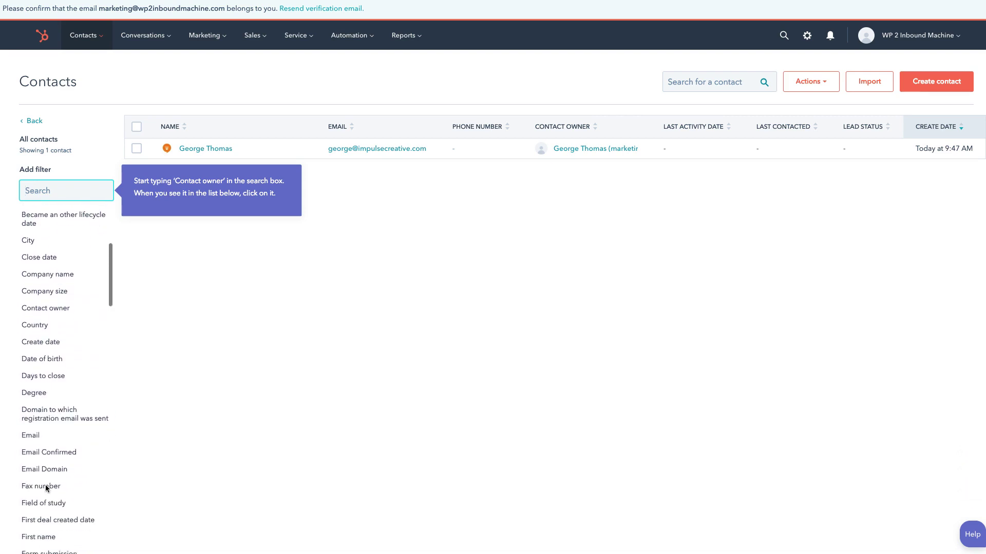
{"action": "scroll", "coordinate": [44, 495], "scroll_direction": "down", "scroll_amount": 10}
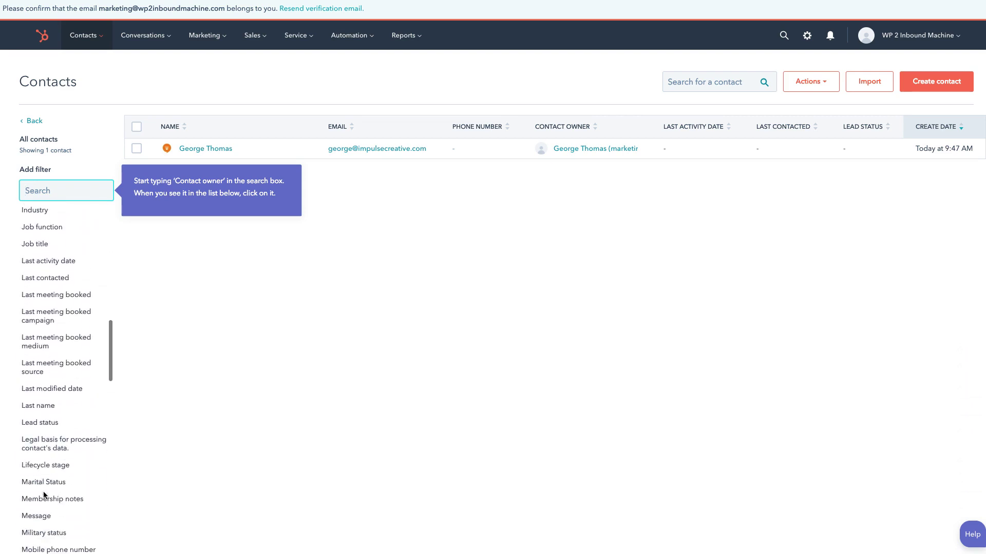
{"action": "scroll", "coordinate": [44, 495], "scroll_direction": "down", "scroll_amount": 10}
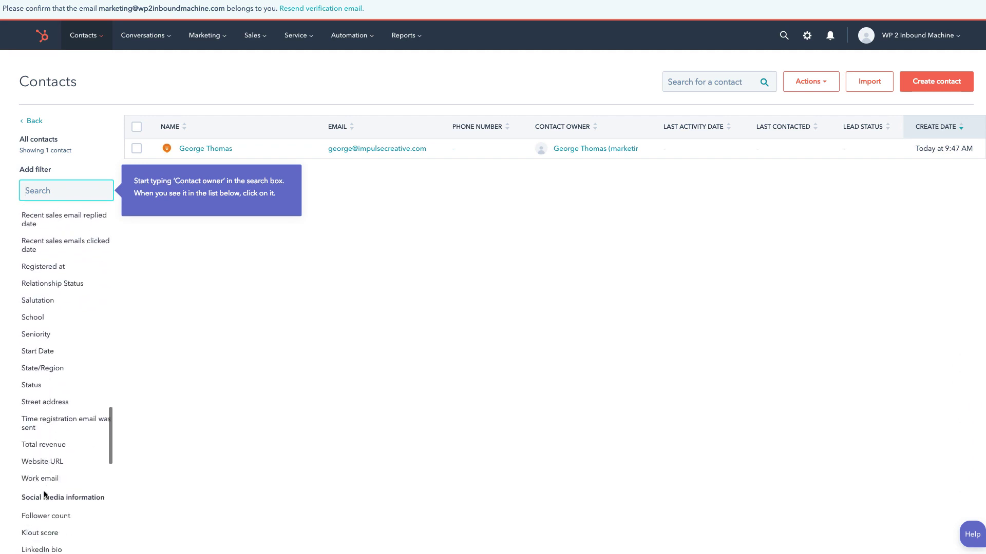
{"action": "scroll", "coordinate": [105, 493], "scroll_direction": "up", "scroll_amount": 20}
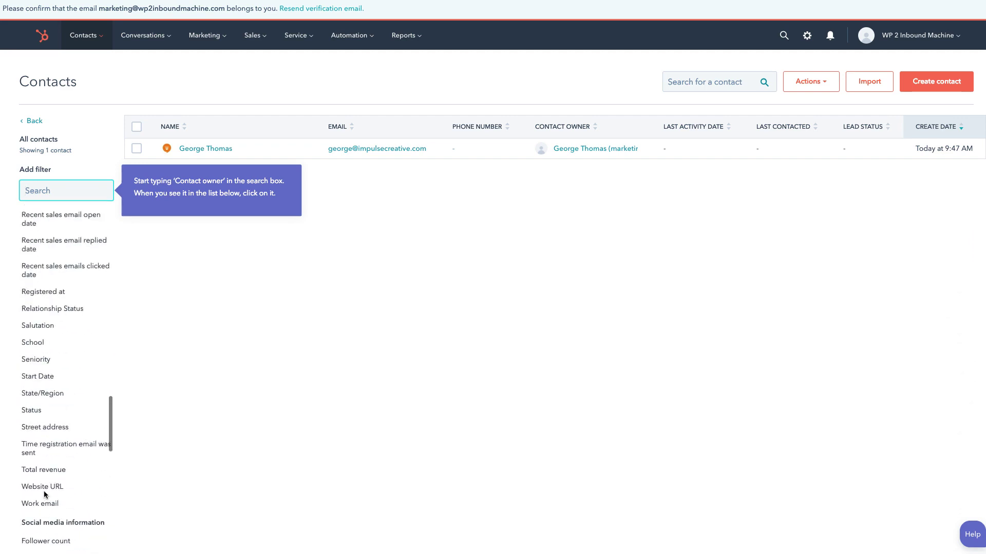
{"action": "scroll", "coordinate": [104, 336], "scroll_direction": "up", "scroll_amount": 2}
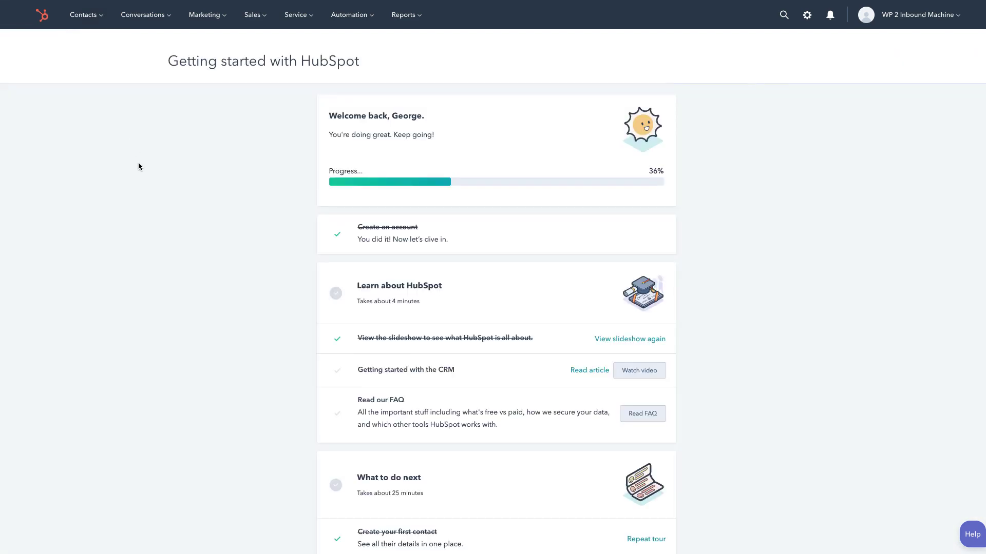
Step: Start the Create a deal task from the getting-started checklist and open the contact's record to its Deals section
{"action": "scroll", "coordinate": [137, 166], "scroll_direction": "down", "scroll_amount": 6}
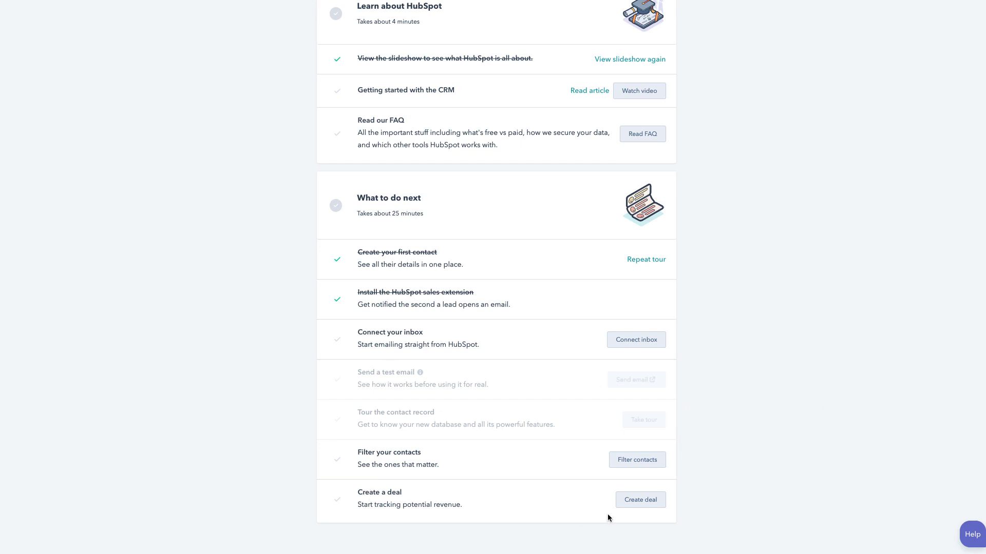
{"action": "left_click", "coordinate": [645, 501]}
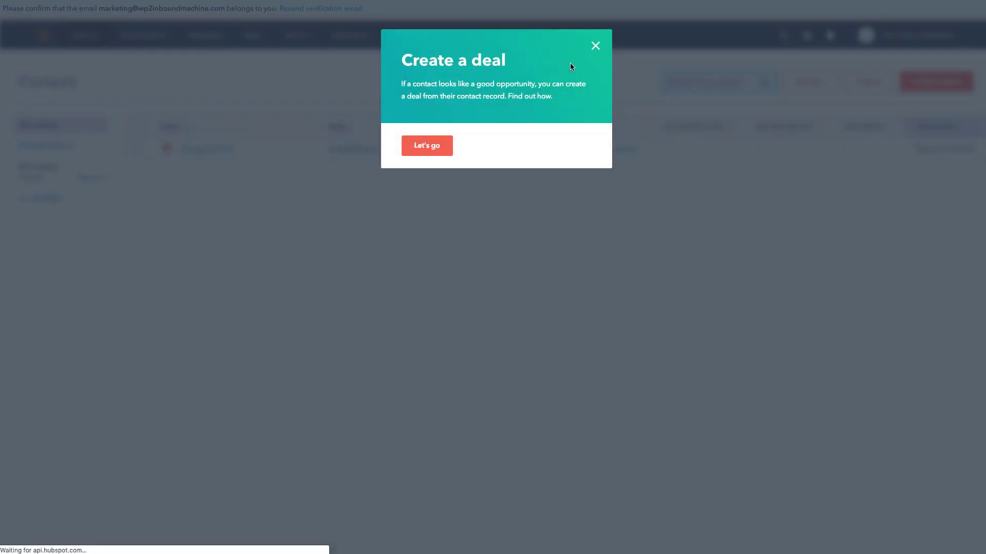
{"action": "left_click", "coordinate": [427, 147]}
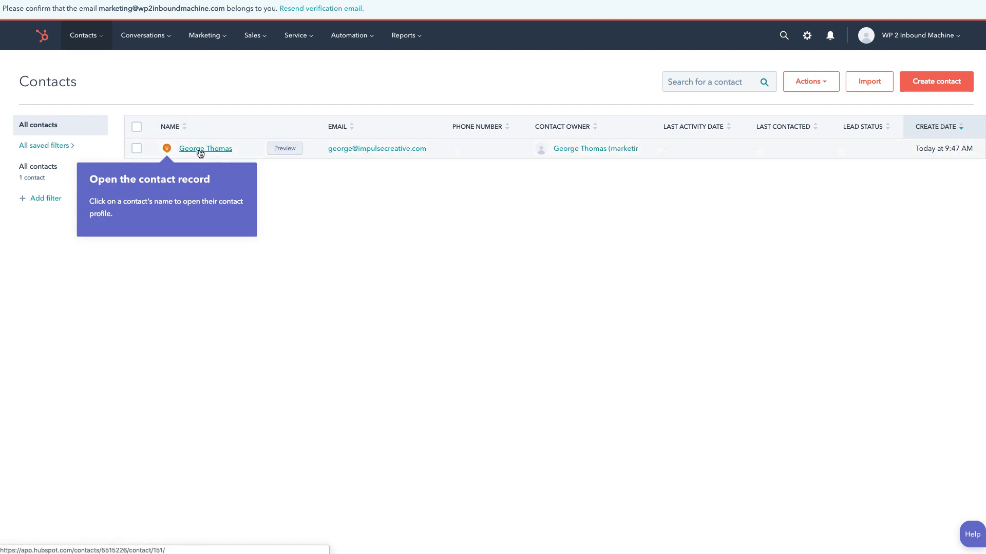
{"action": "left_click", "coordinate": [199, 149]}
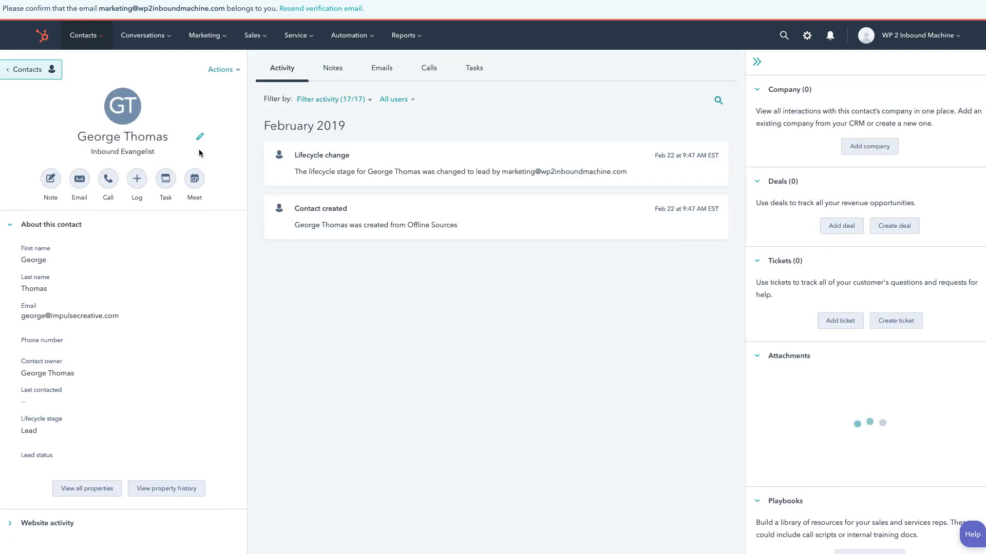
{"action": "left_click", "coordinate": [898, 234]}
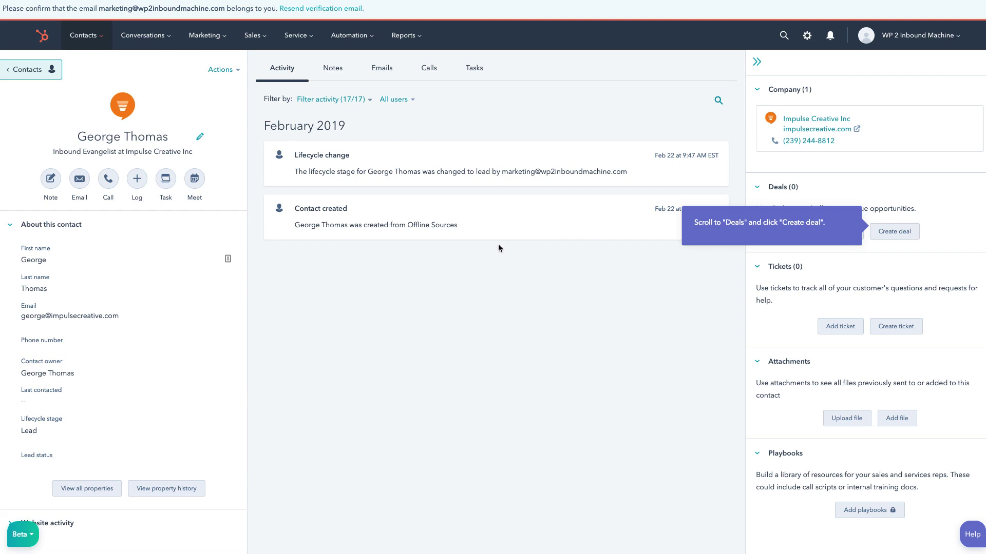
Step: View the Deals board, then open the Sales Pipeline from the deal settings
{"action": "mouse_move", "coordinate": [260, 46]}
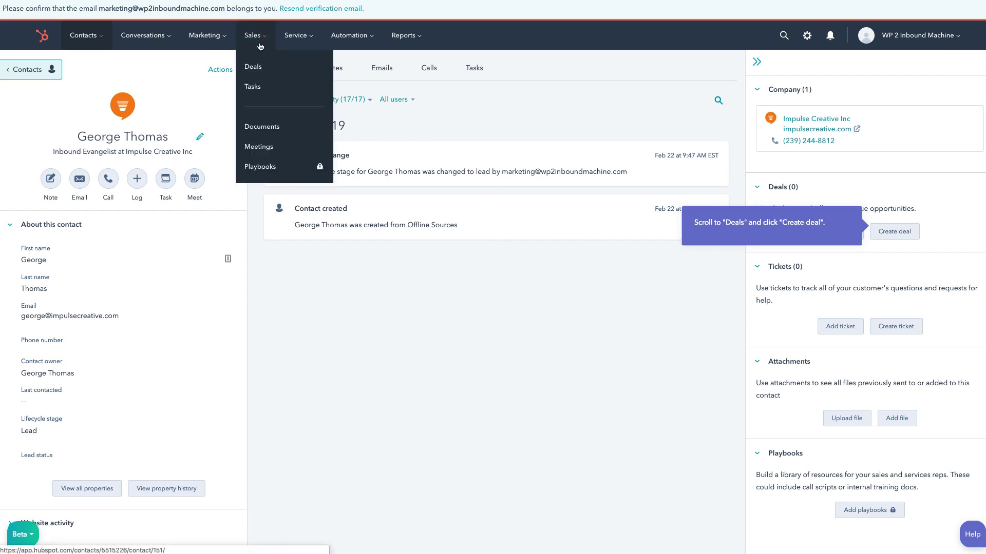
{"action": "left_click", "coordinate": [255, 66]}
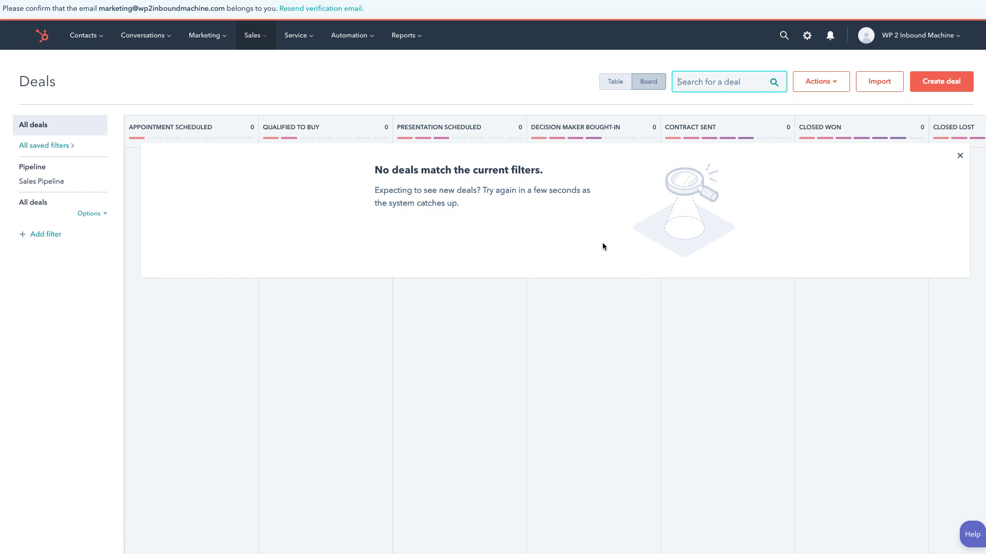
{"action": "left_click", "coordinate": [806, 36]}
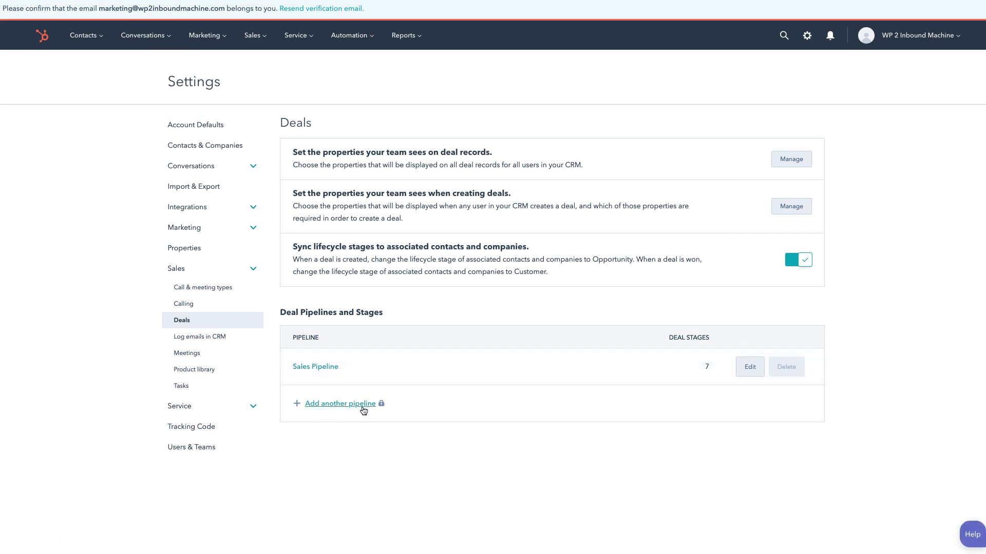
{"action": "left_click", "coordinate": [318, 367]}
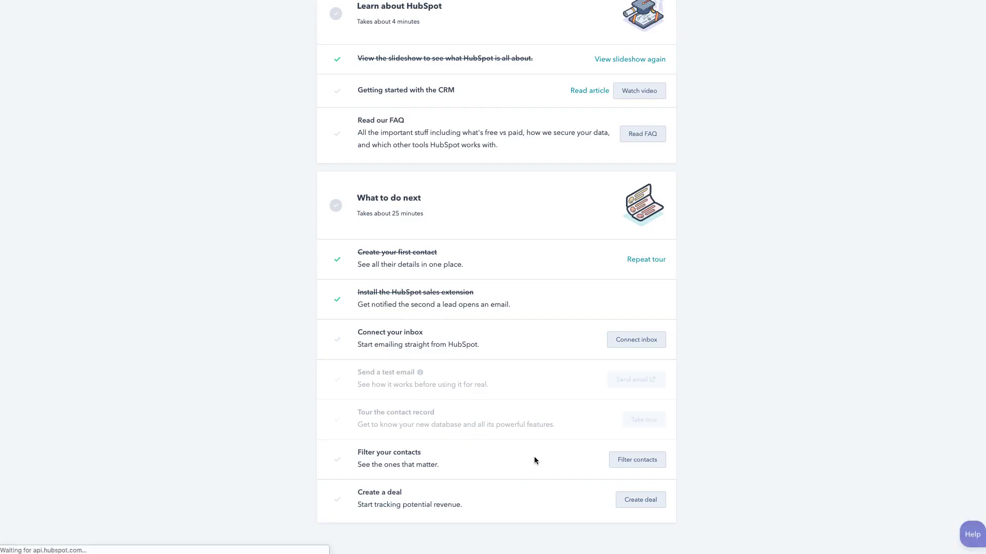
Step: Review the getting-started checklist from start to end and look over the tools offered under Contacts, Marketing and Sales
{"action": "scroll", "coordinate": [534, 456], "scroll_direction": "up", "scroll_amount": 3}
{"action": "scroll", "coordinate": [533, 456], "scroll_direction": "up", "scroll_amount": 3}
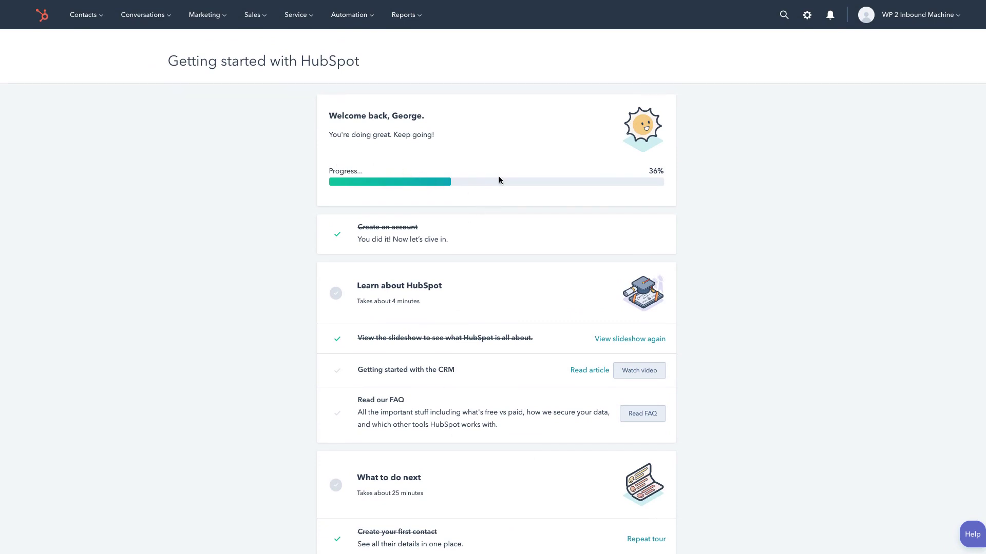
{"action": "scroll", "coordinate": [556, 353], "scroll_direction": "down", "scroll_amount": 5}
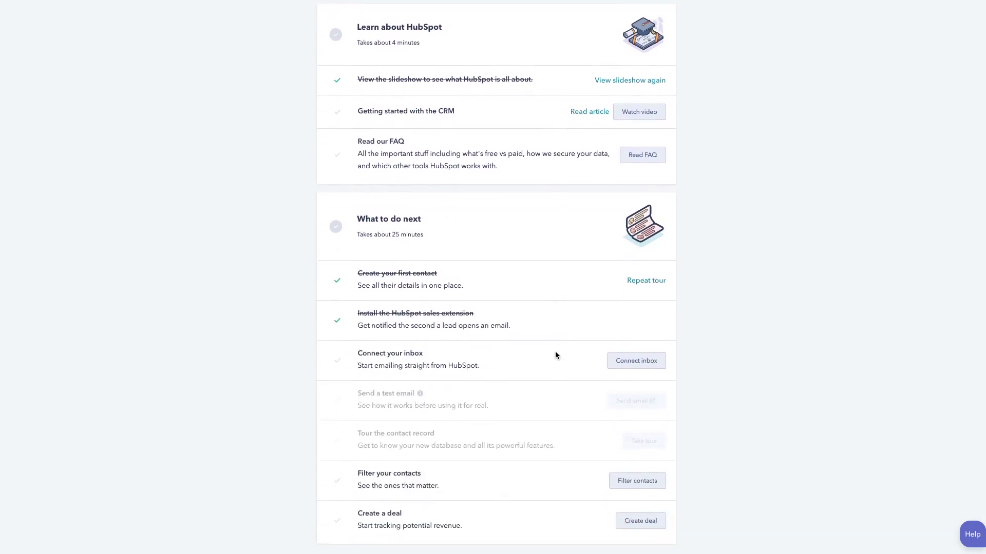
{"action": "scroll", "coordinate": [556, 353], "scroll_direction": "up", "scroll_amount": 5}
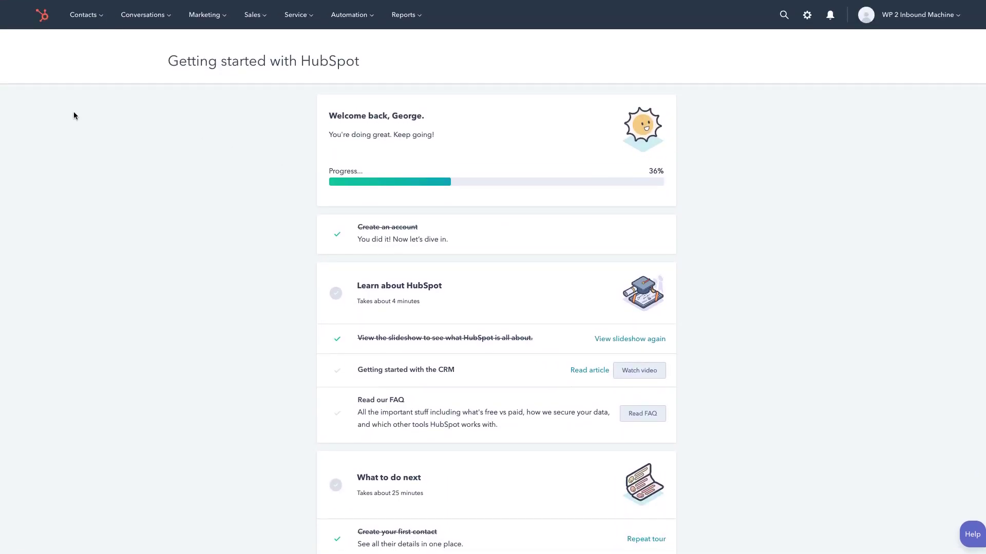
{"action": "left_click", "coordinate": [96, 23]}
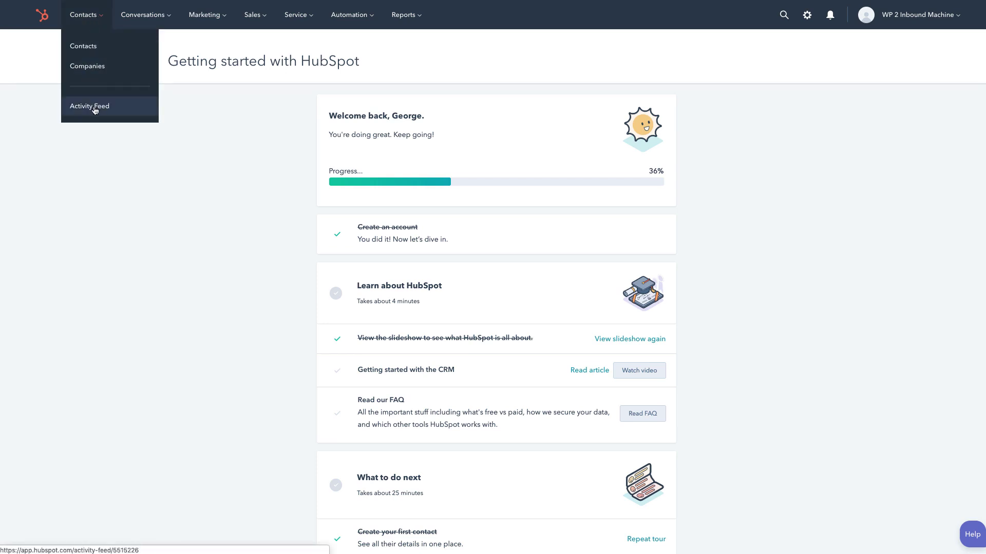
{"action": "mouse_move", "coordinate": [156, 33]}
{"action": "mouse_move", "coordinate": [207, 18]}
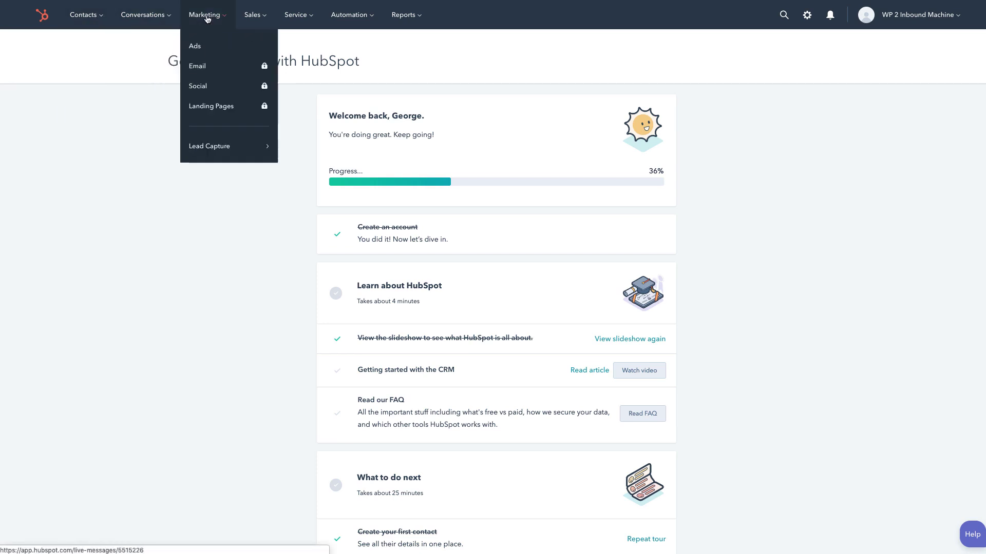
{"action": "mouse_move", "coordinate": [267, 23]}
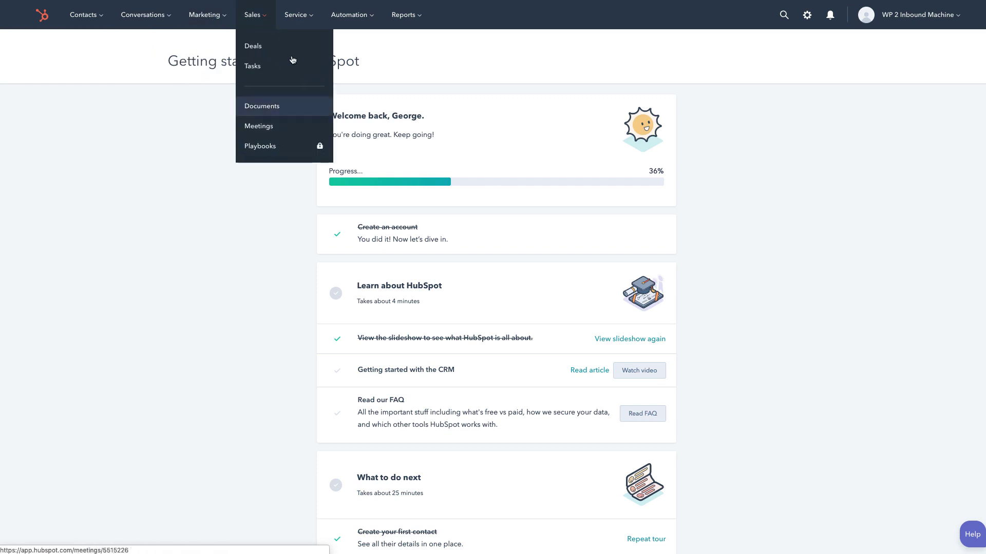
{"action": "mouse_move", "coordinate": [413, 20]}
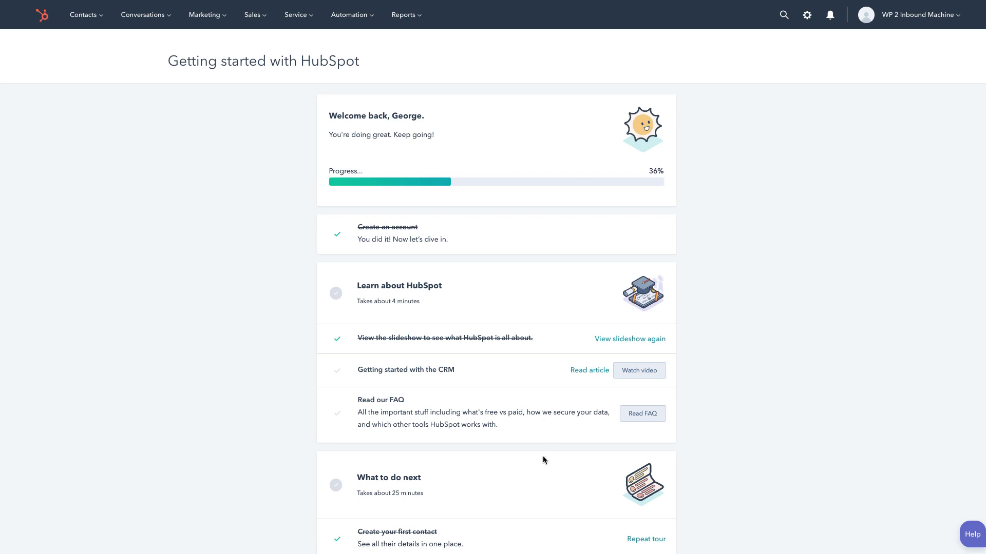
{"action": "scroll", "coordinate": [542, 457], "scroll_direction": "down", "scroll_amount": 6}
{"action": "scroll", "coordinate": [542, 458], "scroll_direction": "up", "scroll_amount": 8}
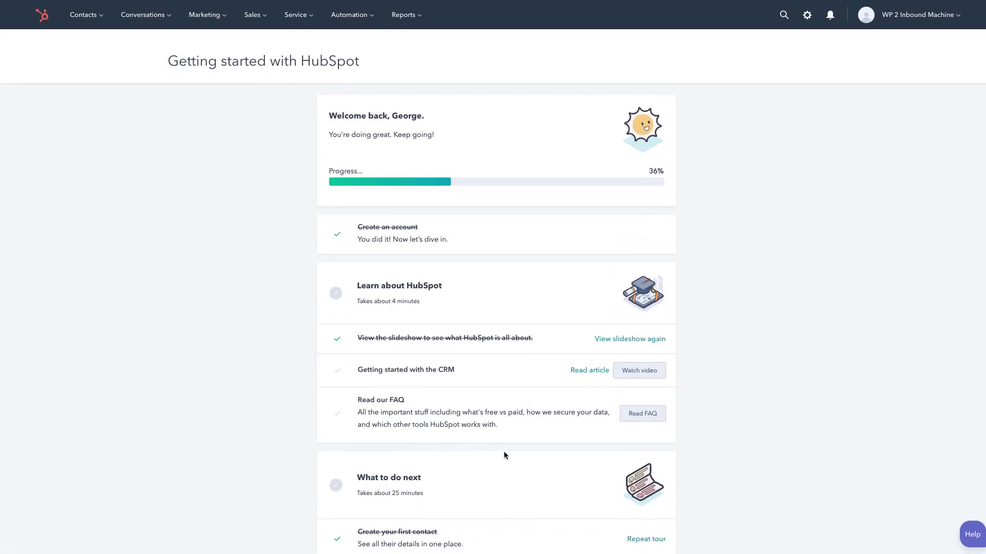